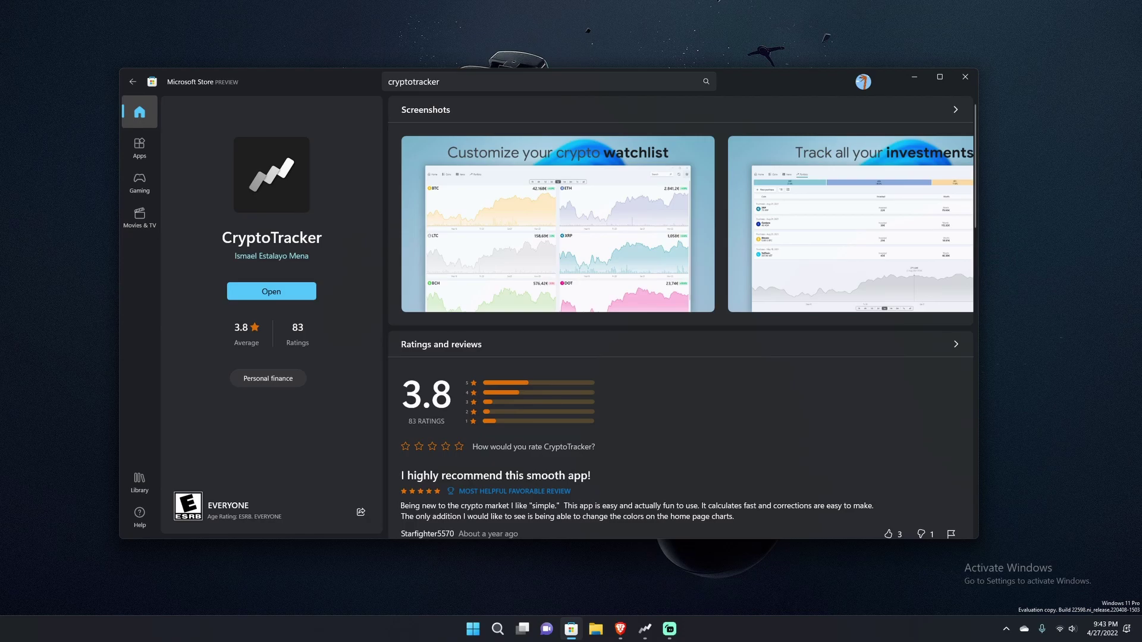
# Page through all six enlarged CryptoTracker screenshots, close the viewer, and launch the app
pyautogui.click(681, 212)
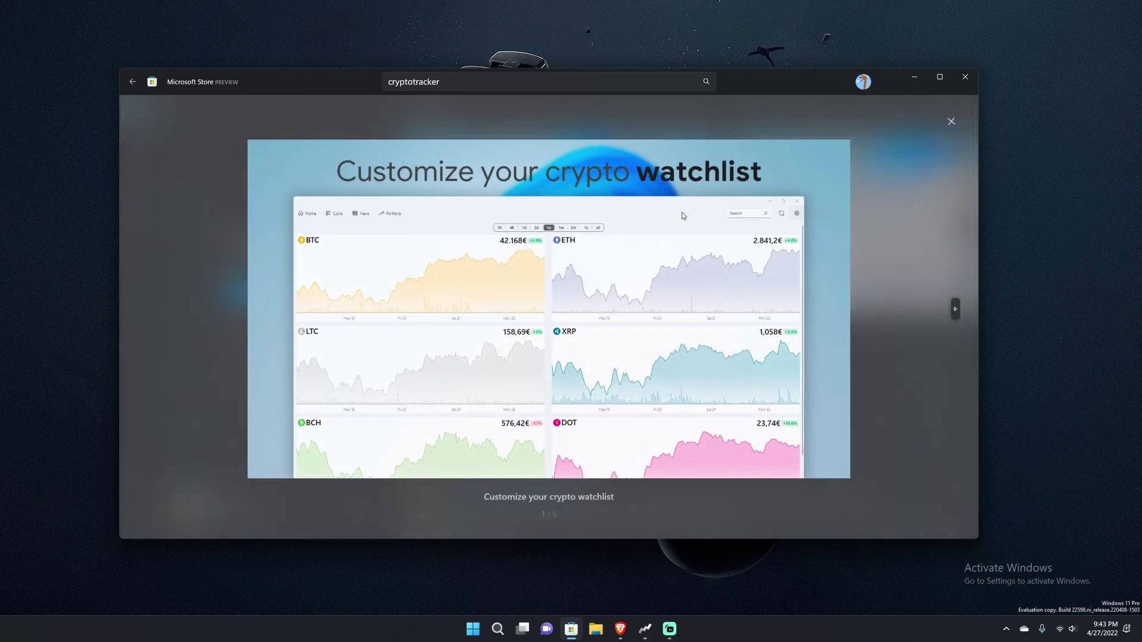
pyautogui.press('Right')
pyautogui.press('Right')
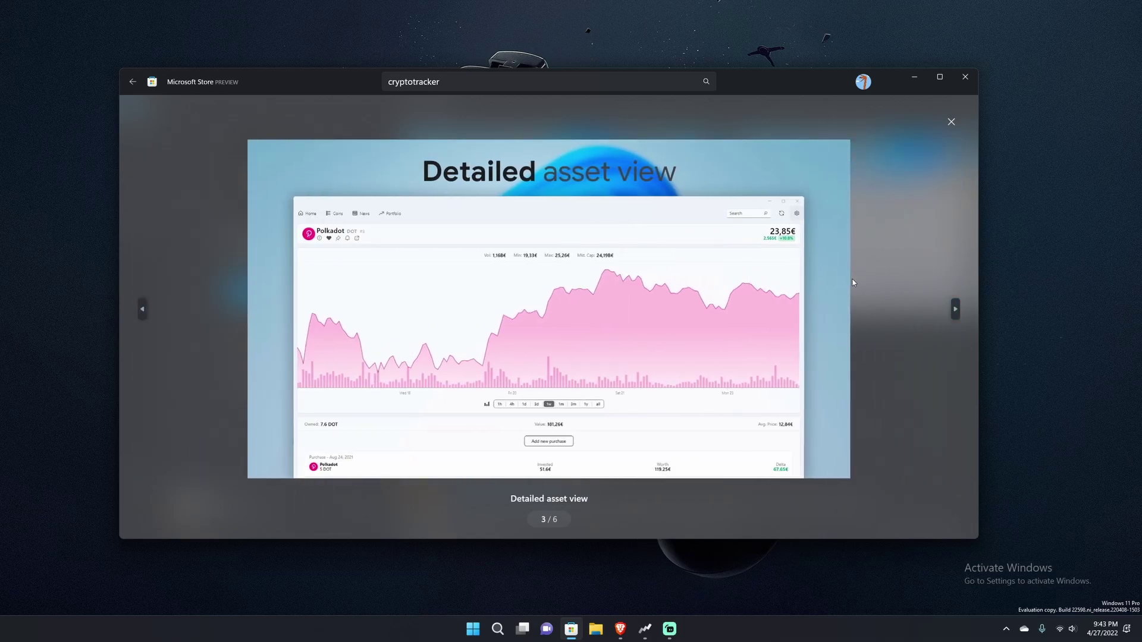
pyautogui.press('Right')
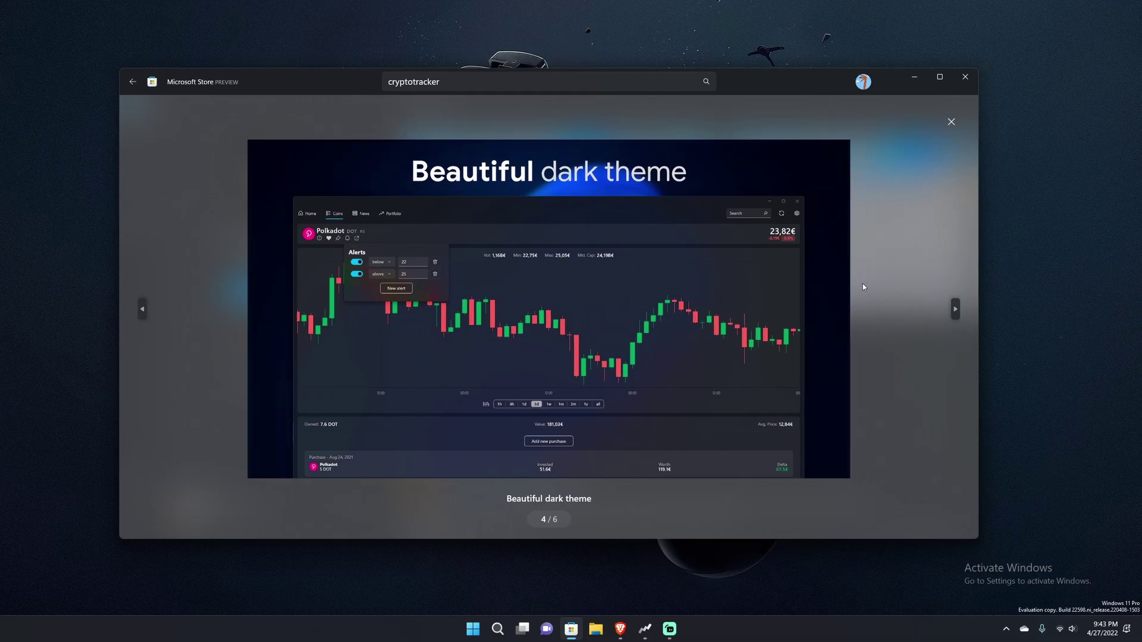
pyautogui.press('Left')
pyautogui.press('Right')
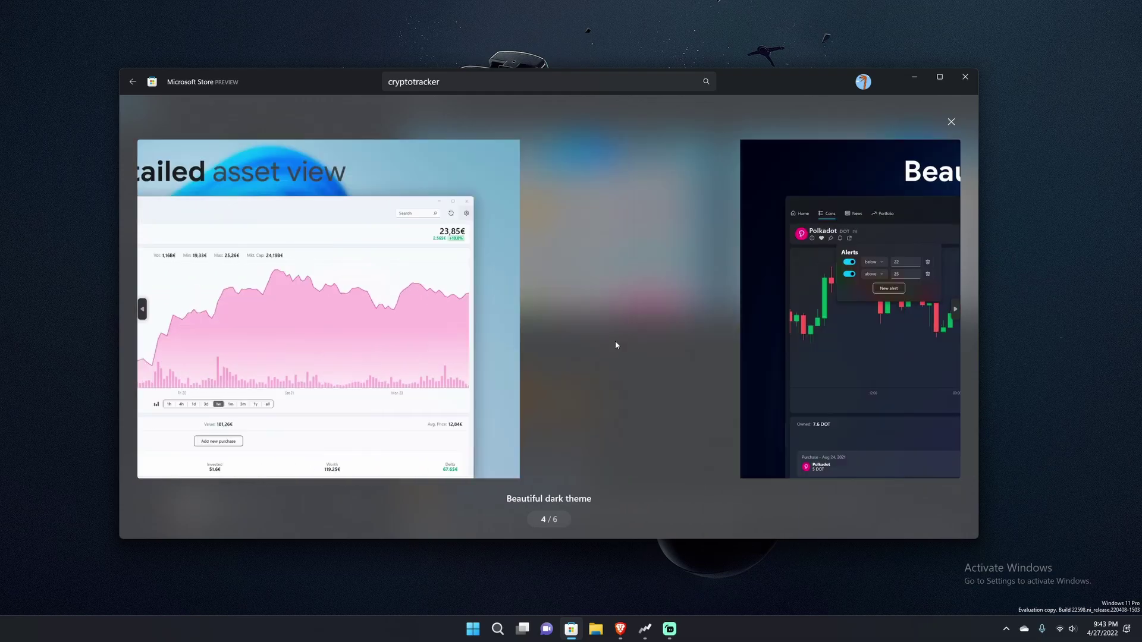
pyautogui.press('Right')
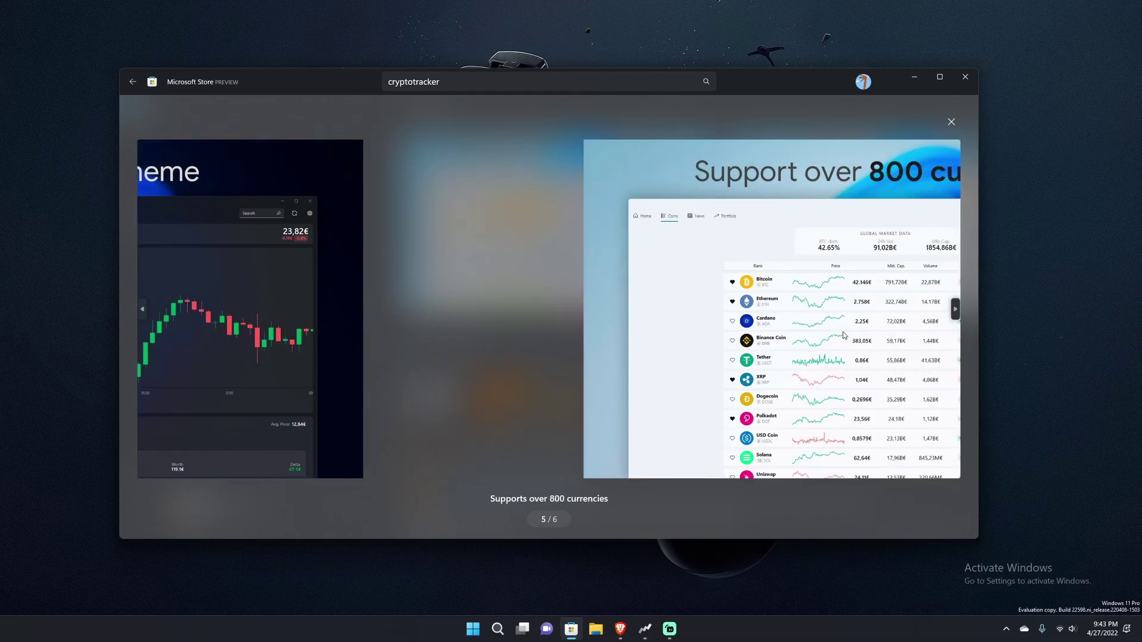
pyautogui.press('Right')
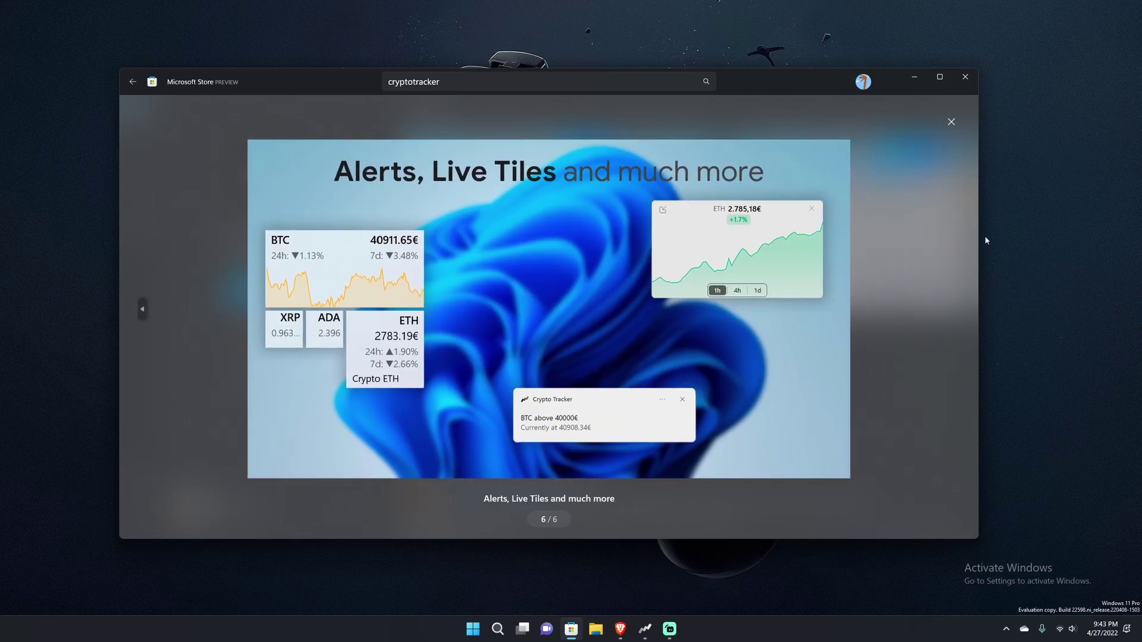
pyautogui.click(950, 123)
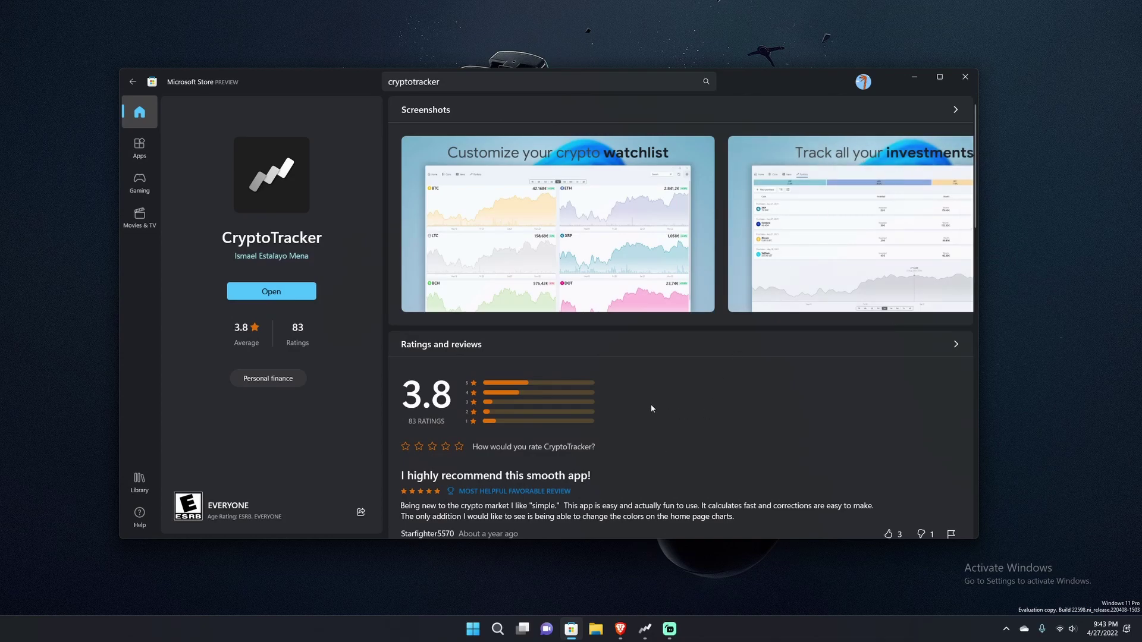
pyautogui.click(271, 291)
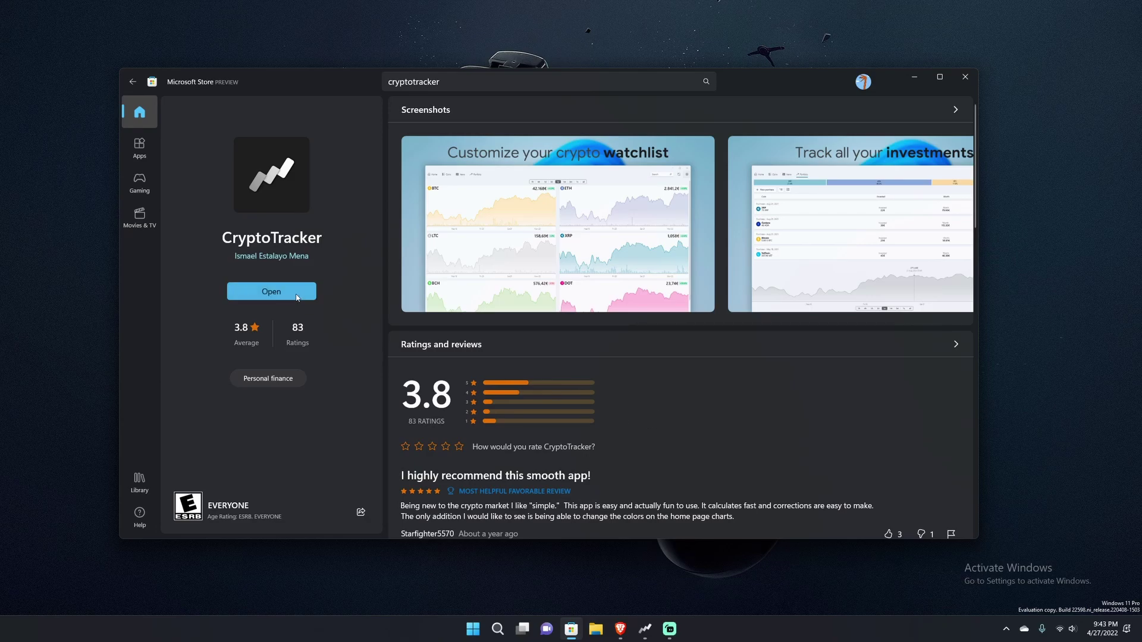
# Move the CryptoTracker window aside and close the Microsoft Store window
pyautogui.moveTo(699, 18); pyautogui.dragTo(445, 51)
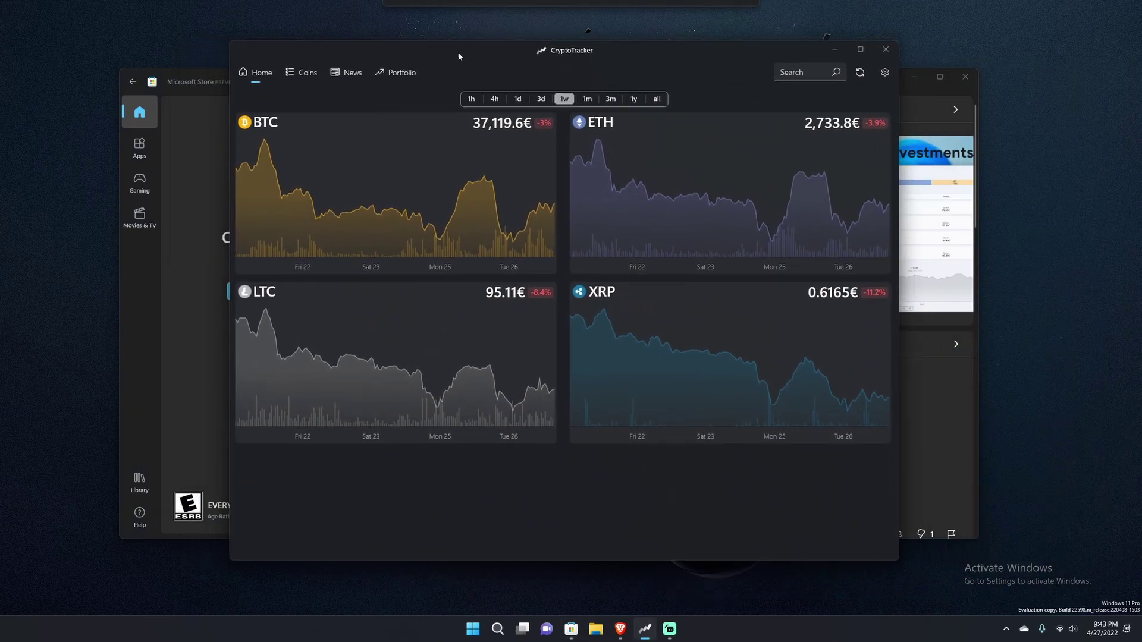
pyautogui.click(965, 77)
pyautogui.moveTo(726, 49); pyautogui.dragTo(740, 61)
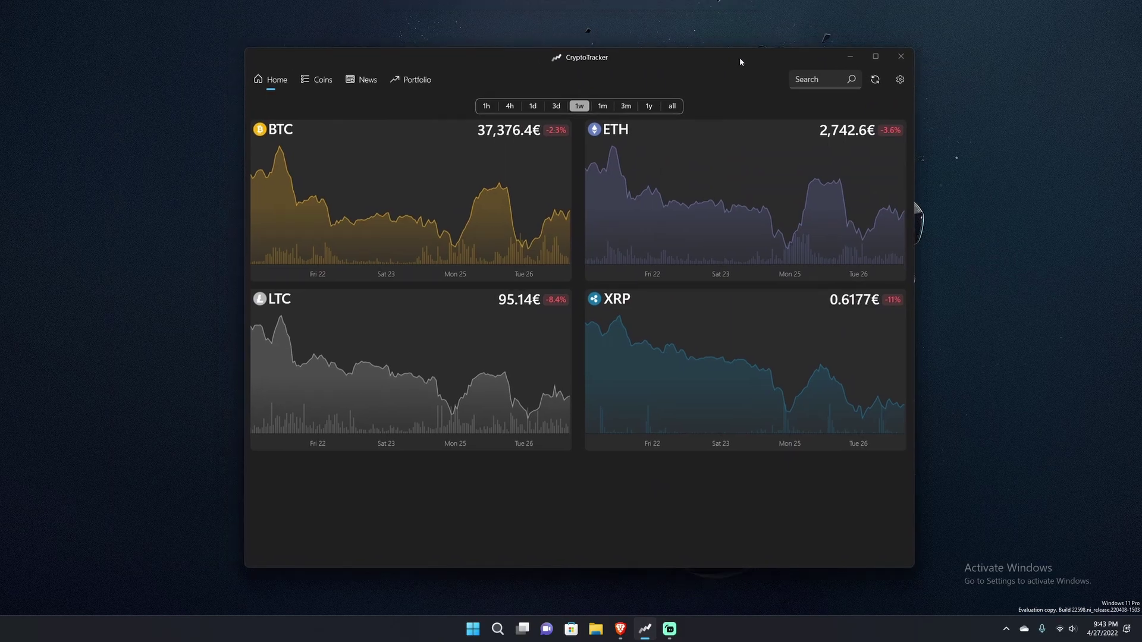
# Change the display currency in settings from EUR to USD
pyautogui.click(901, 82)
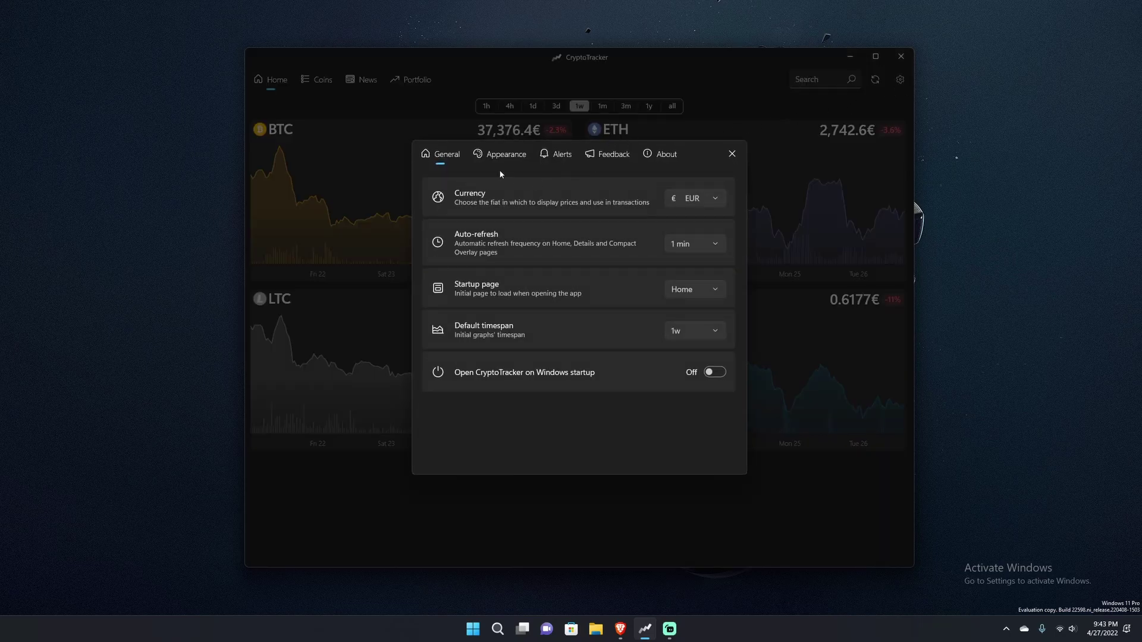
pyautogui.click(690, 200)
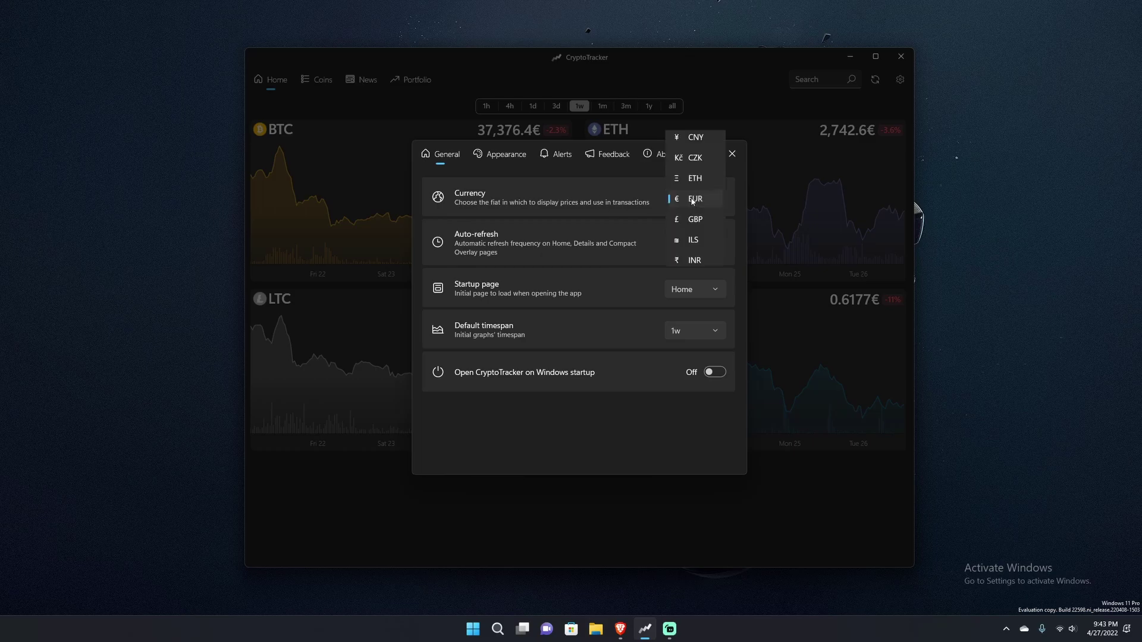
pyautogui.scroll(-3, 696, 238)
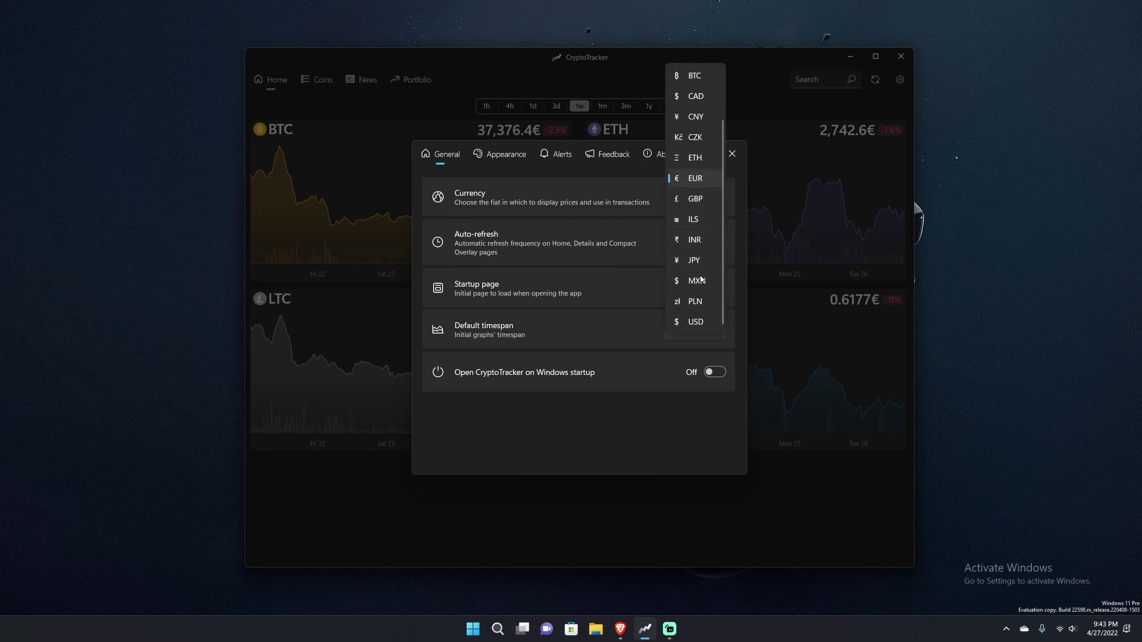
pyautogui.click(696, 321)
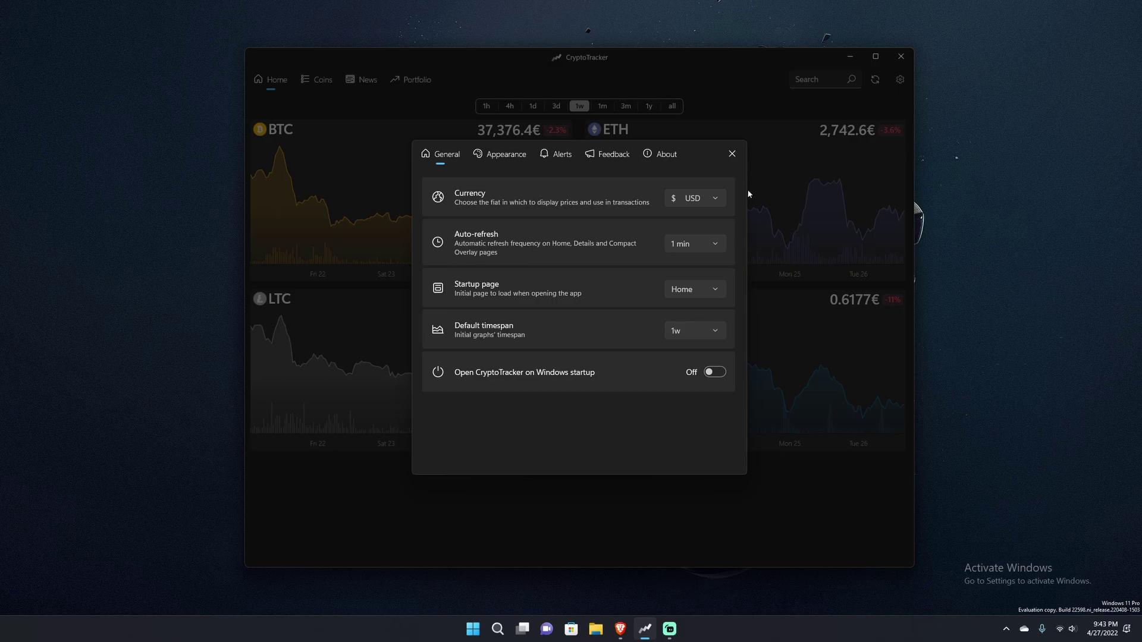
# Keep auto-refresh at 1 min, startup page Home and default timespan 1w
pyautogui.click(714, 245)
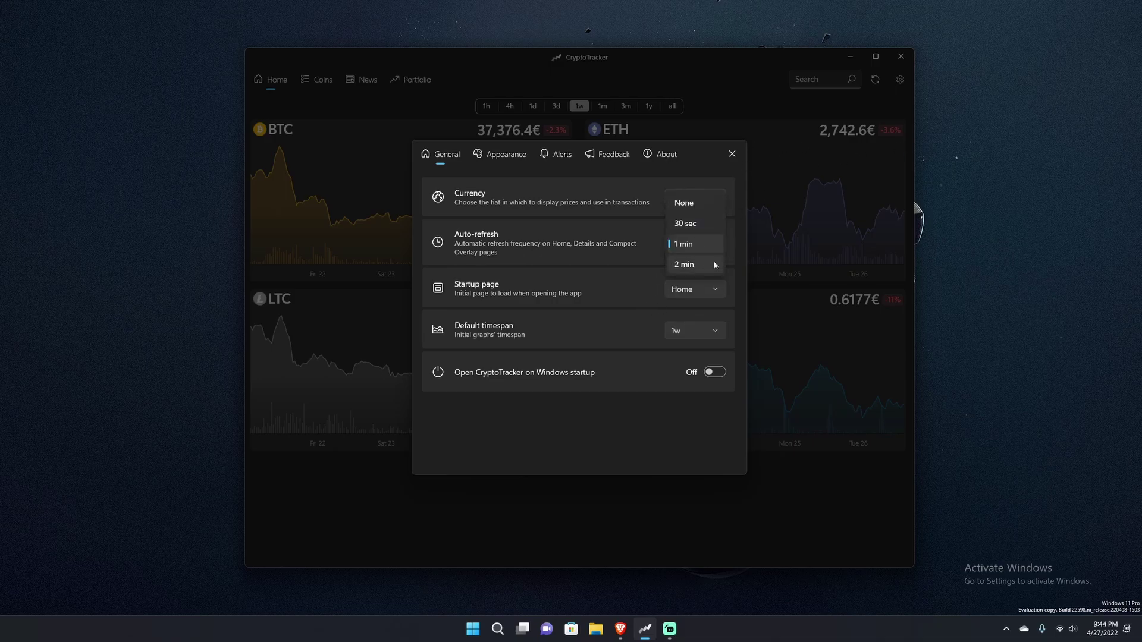
pyautogui.click(684, 244)
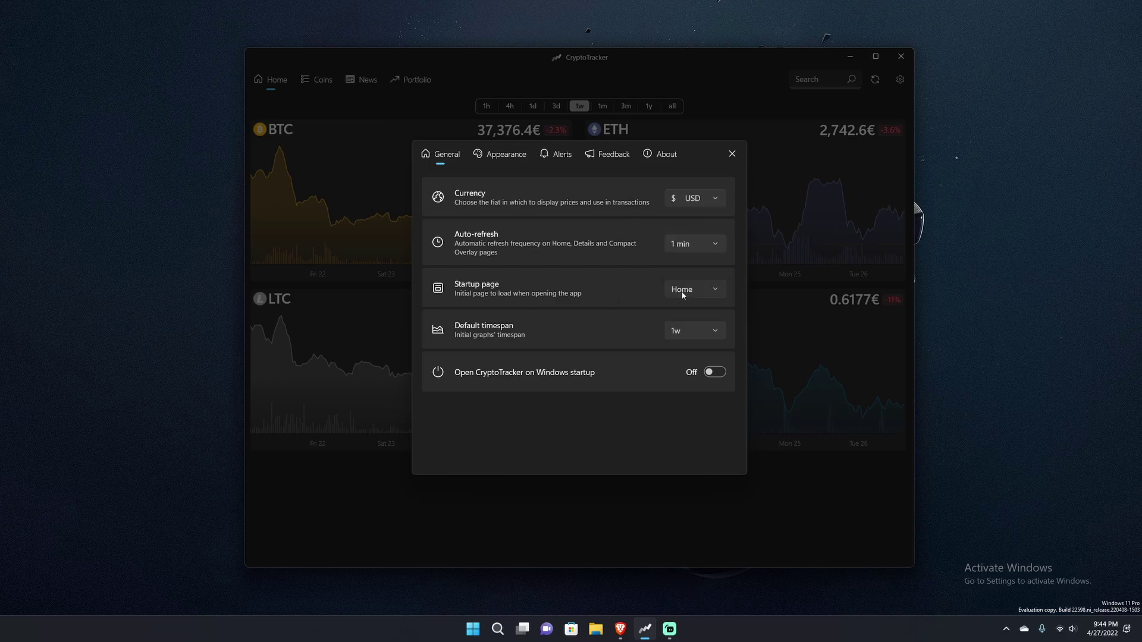
pyautogui.click(717, 289)
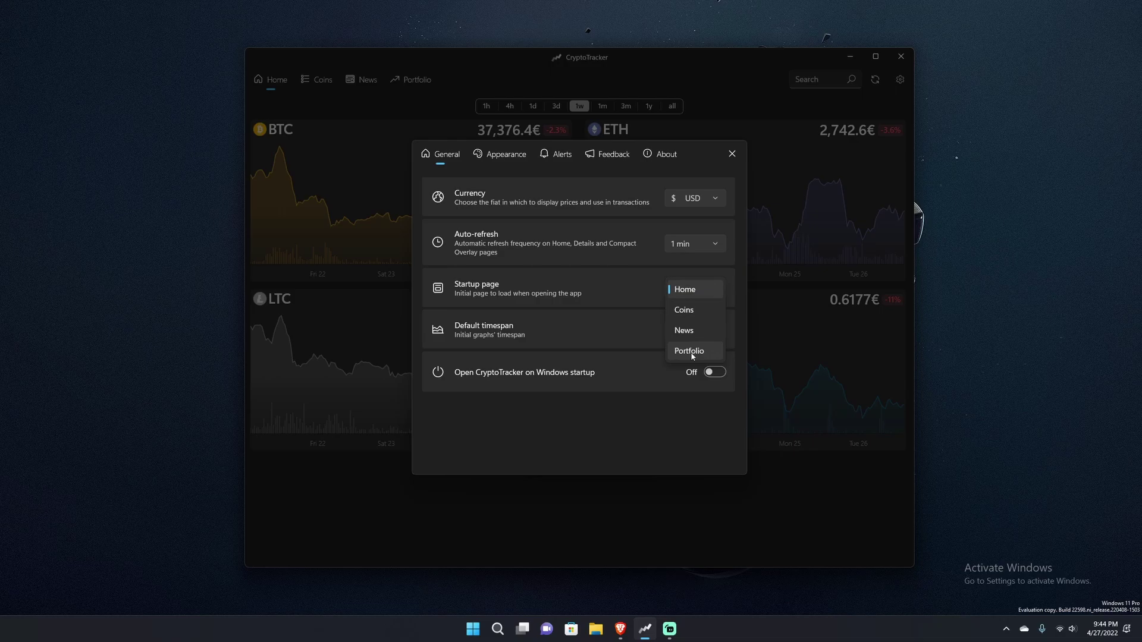
pyautogui.click(591, 418)
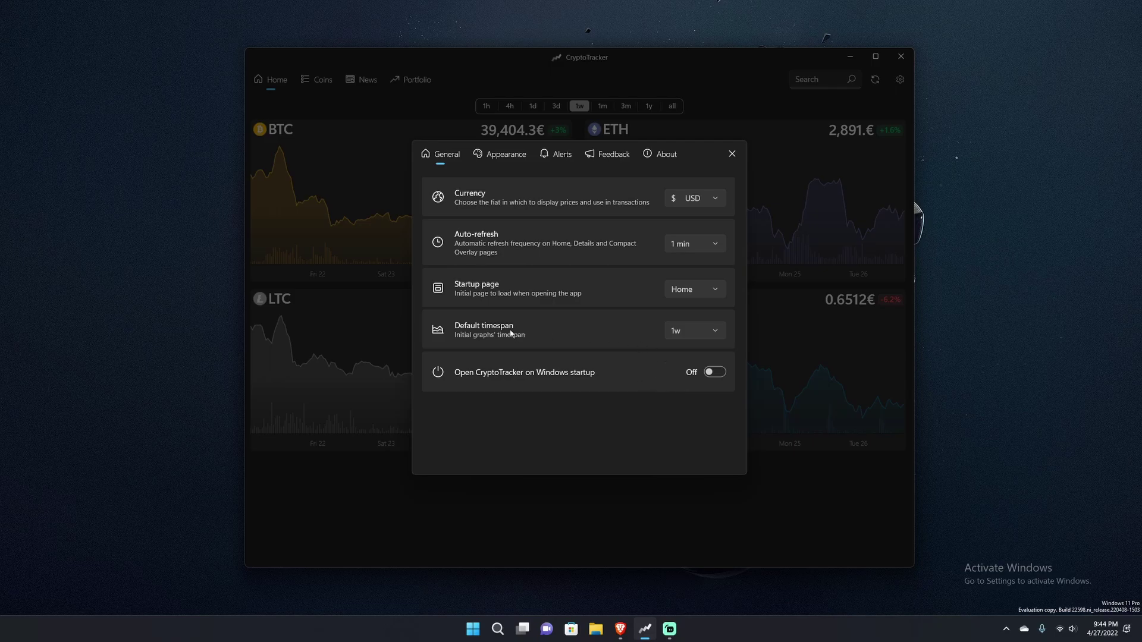
pyautogui.click(703, 331)
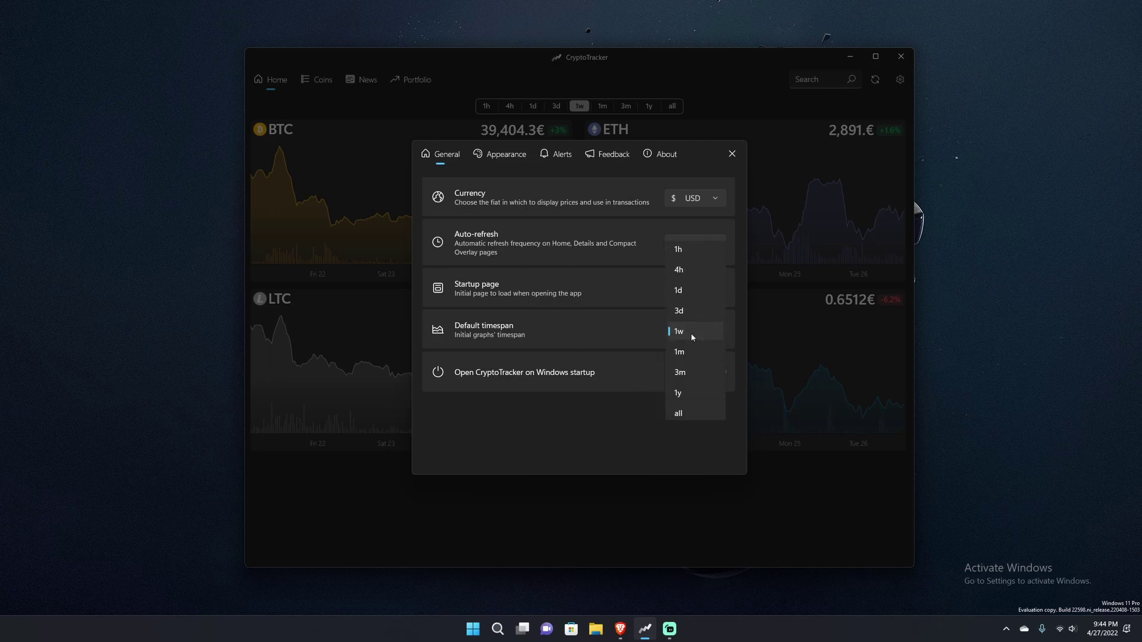
pyautogui.click(596, 440)
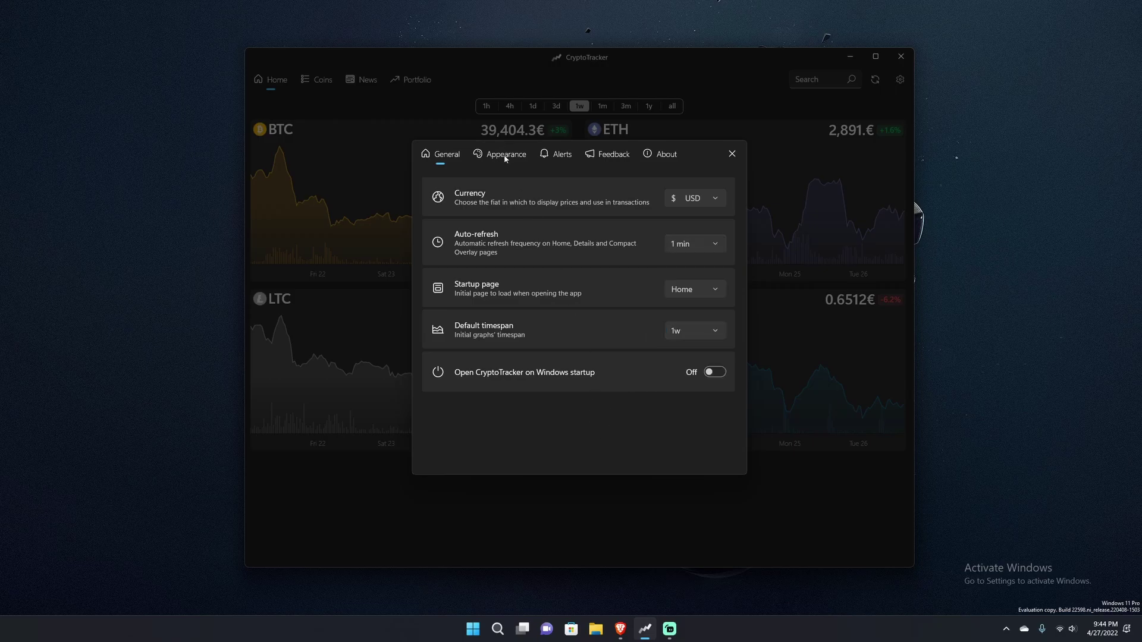
pyautogui.click(502, 153)
# Cycle the theme through Light and Dark to Auto, enable the back button, and view the empty Alerts page
pyautogui.click(595, 197)
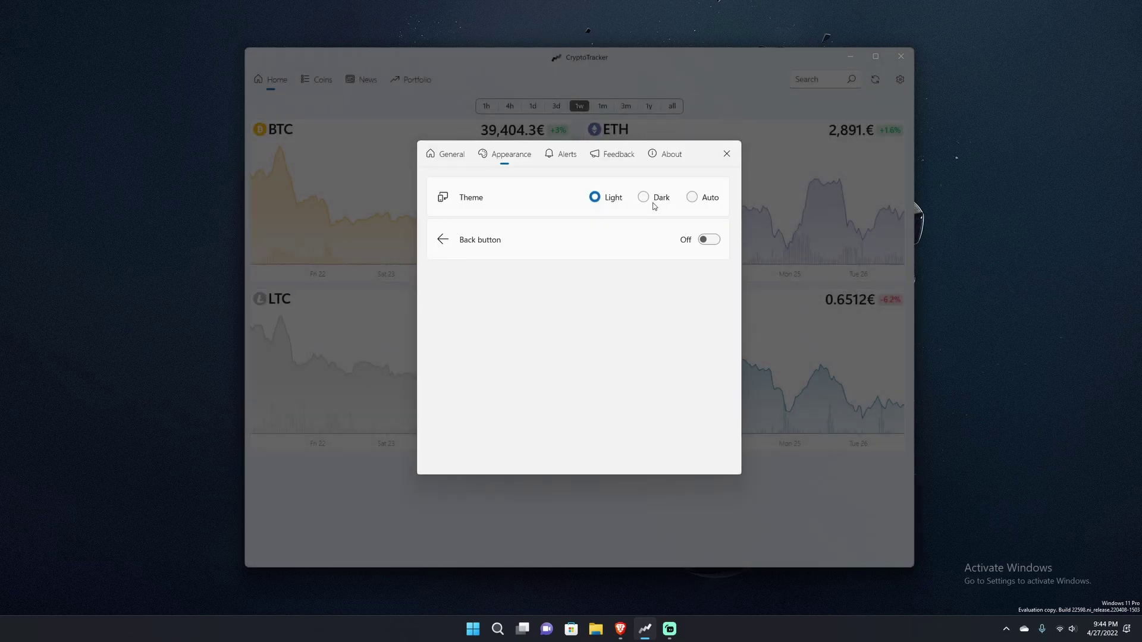
pyautogui.click(643, 196)
pyautogui.click(693, 198)
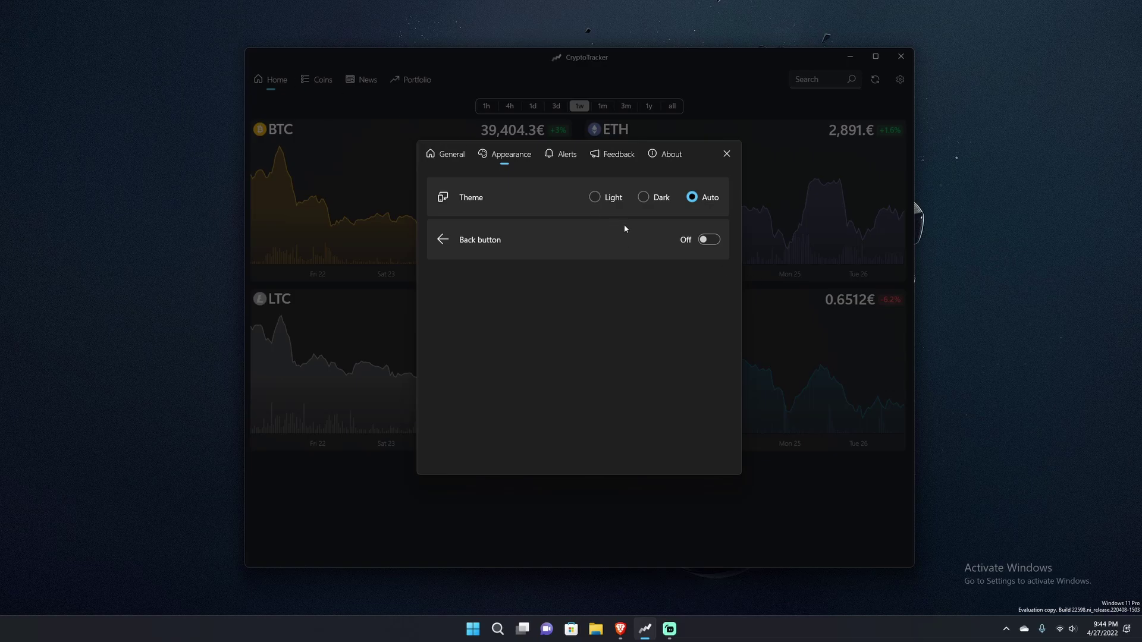
pyautogui.click(709, 239)
pyautogui.click(564, 157)
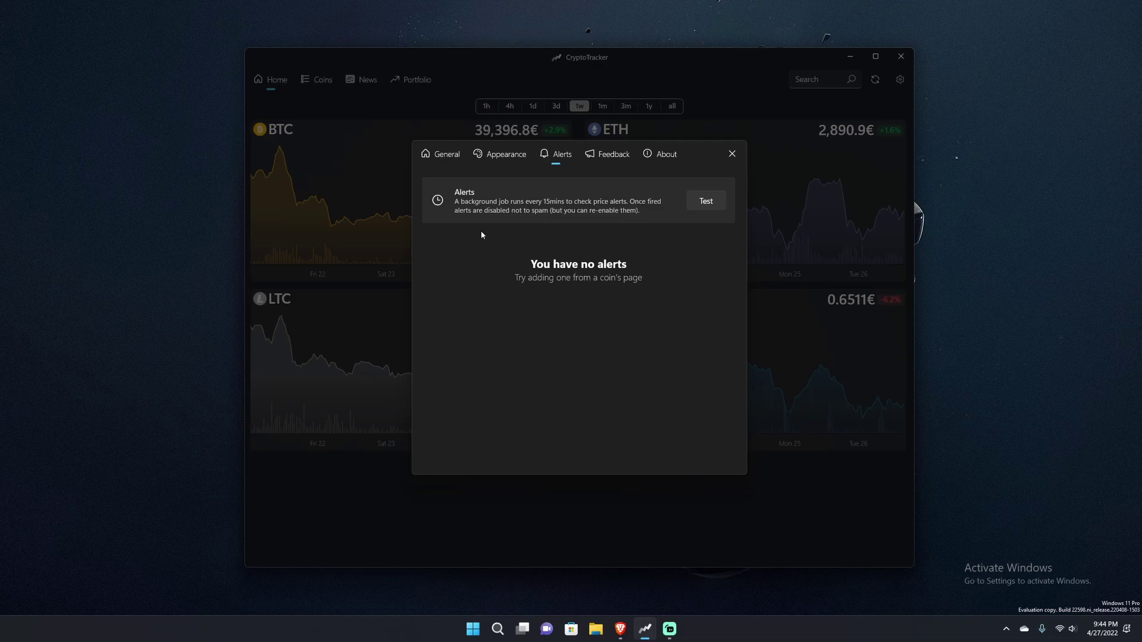
# View Feedback, then the About page for version 6.3.1, showing and hiding the data provider credits
pyautogui.click(610, 154)
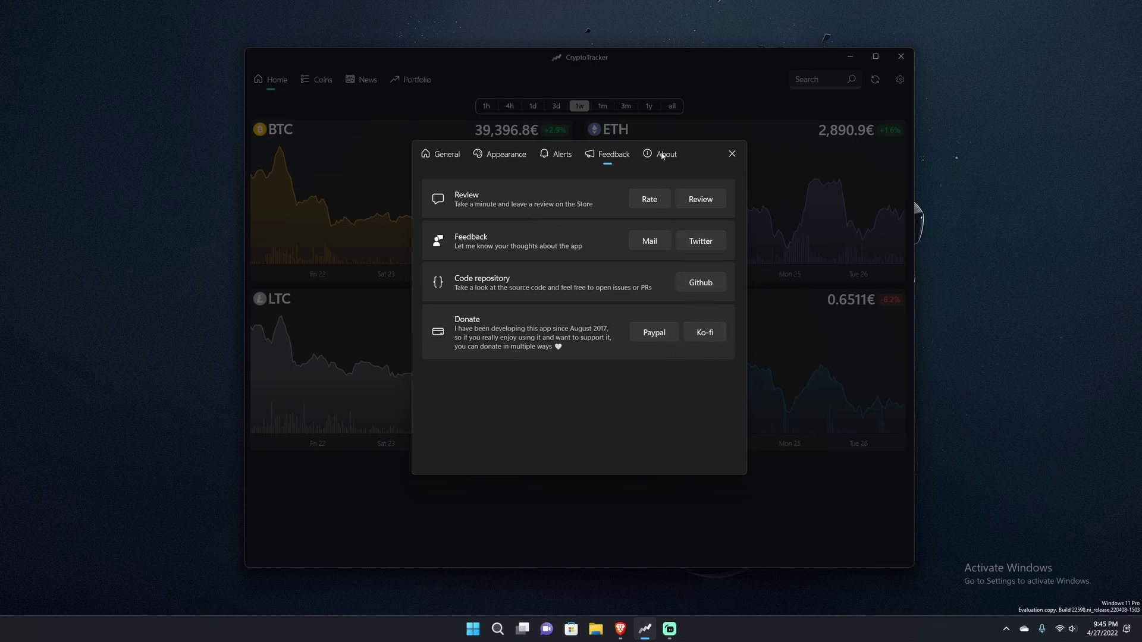
pyautogui.click(662, 155)
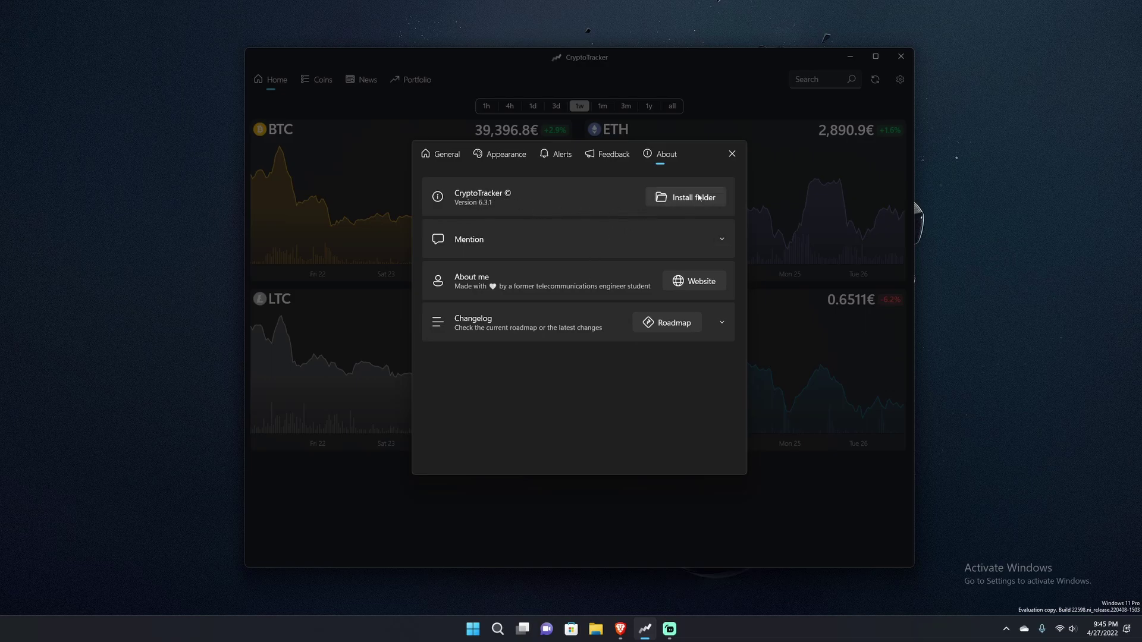
pyautogui.click(530, 240)
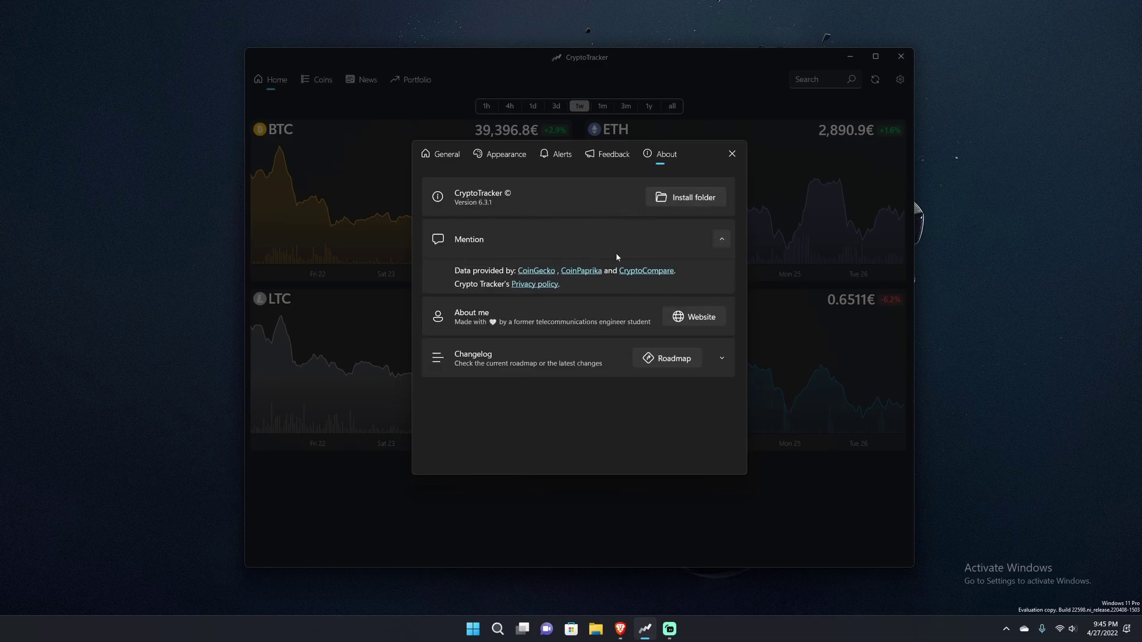
pyautogui.click(721, 240)
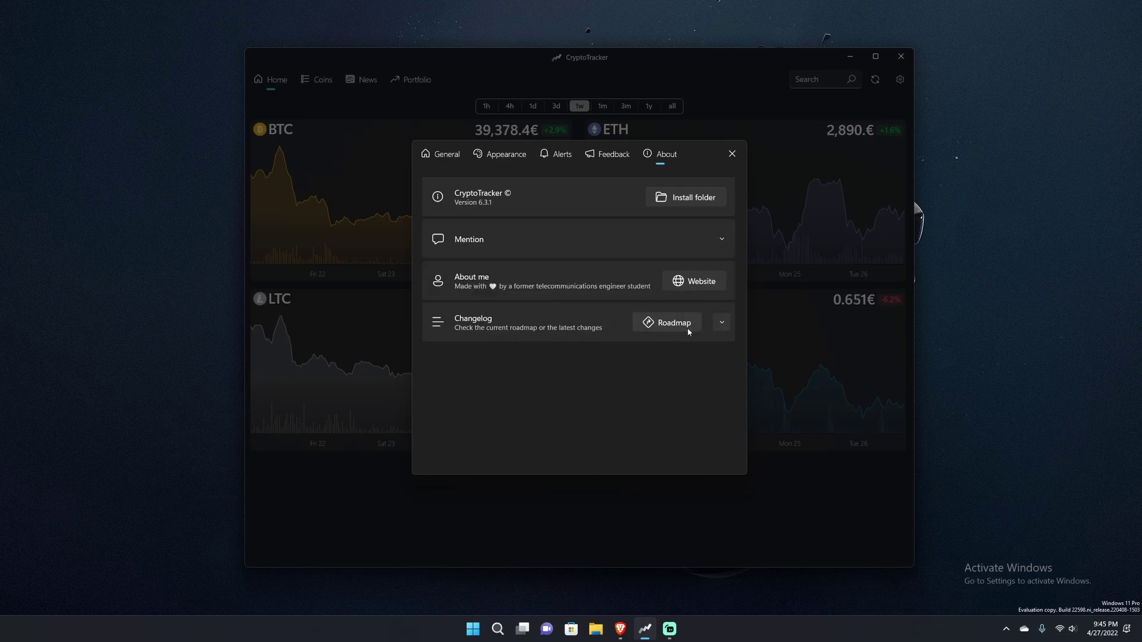
# Expand the Changelog, scroll through its version history, then close the settings
pyautogui.click(722, 324)
pyautogui.scroll(-4, 655, 372)
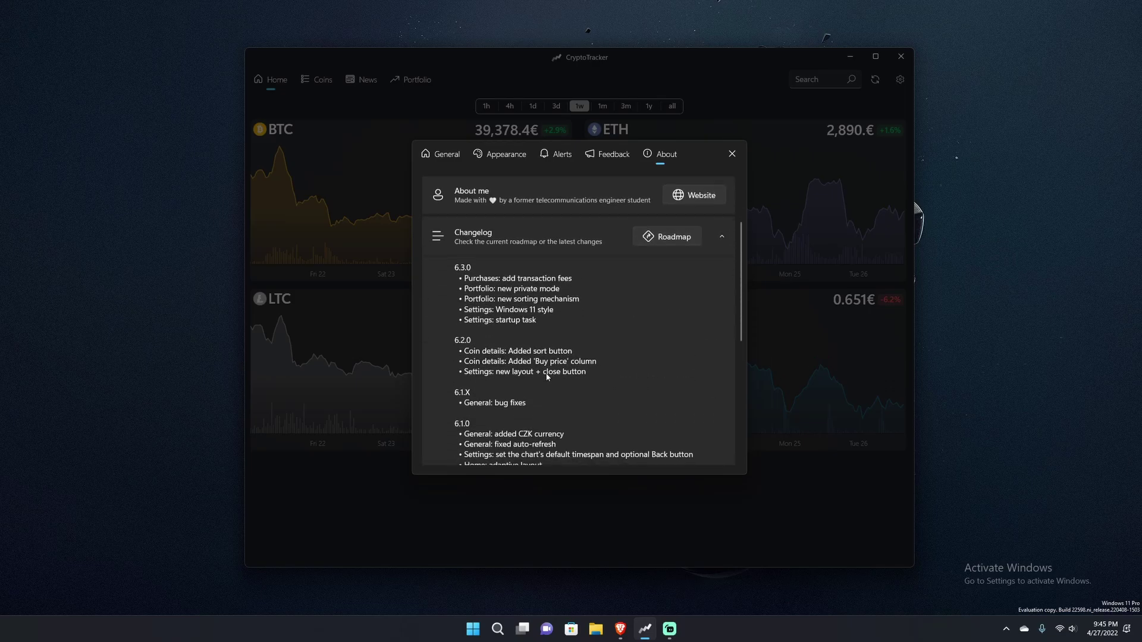
pyautogui.scroll(1, 550, 367)
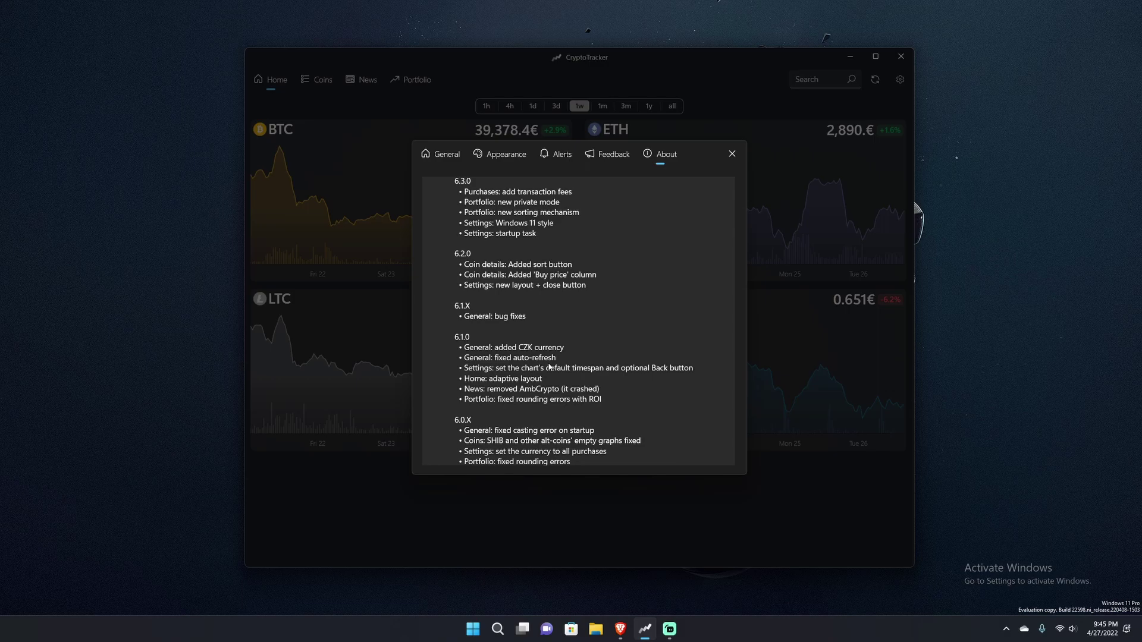
pyautogui.scroll(2, 446, 376)
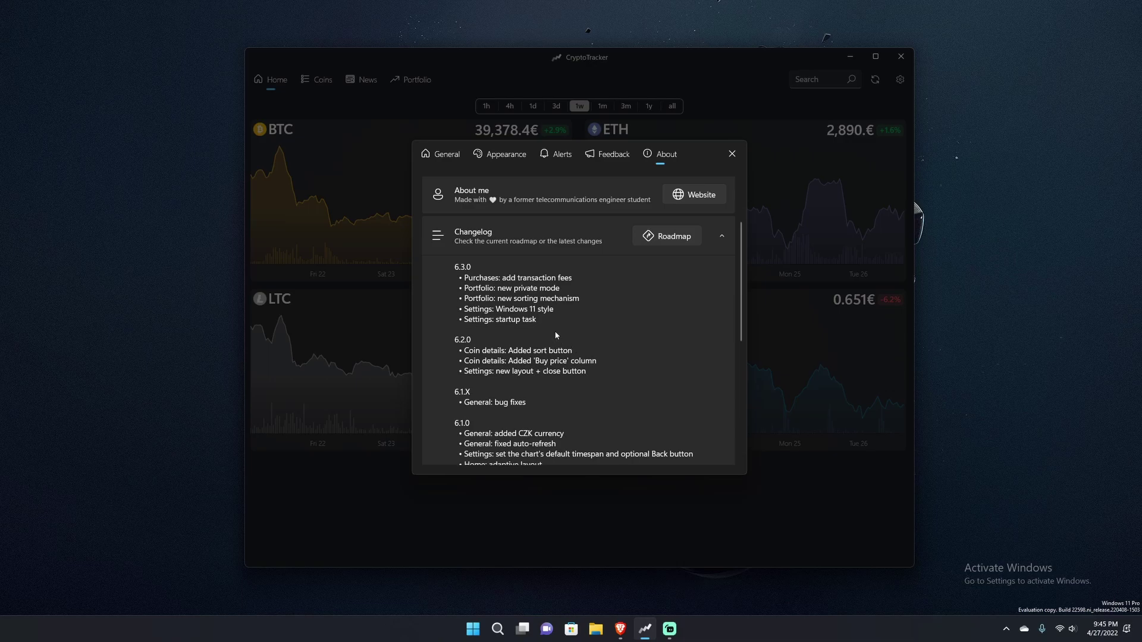
pyautogui.click(732, 156)
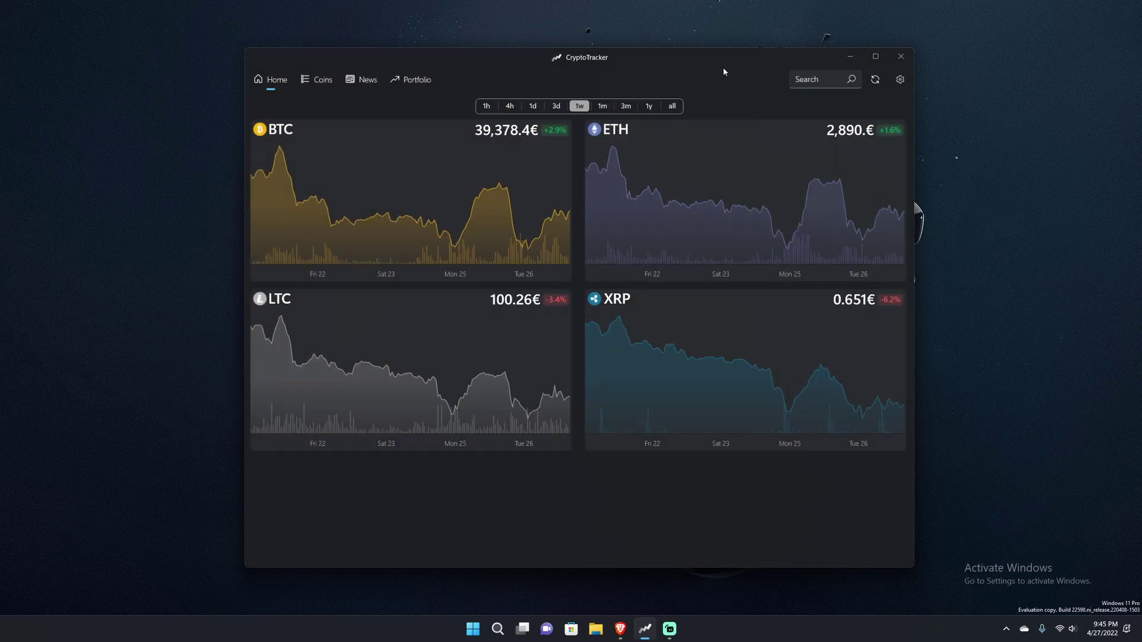
# Refresh the dashboard to dollar prices, switch the coin charts to 1y, and open Bitcoin
pyautogui.click(874, 86)
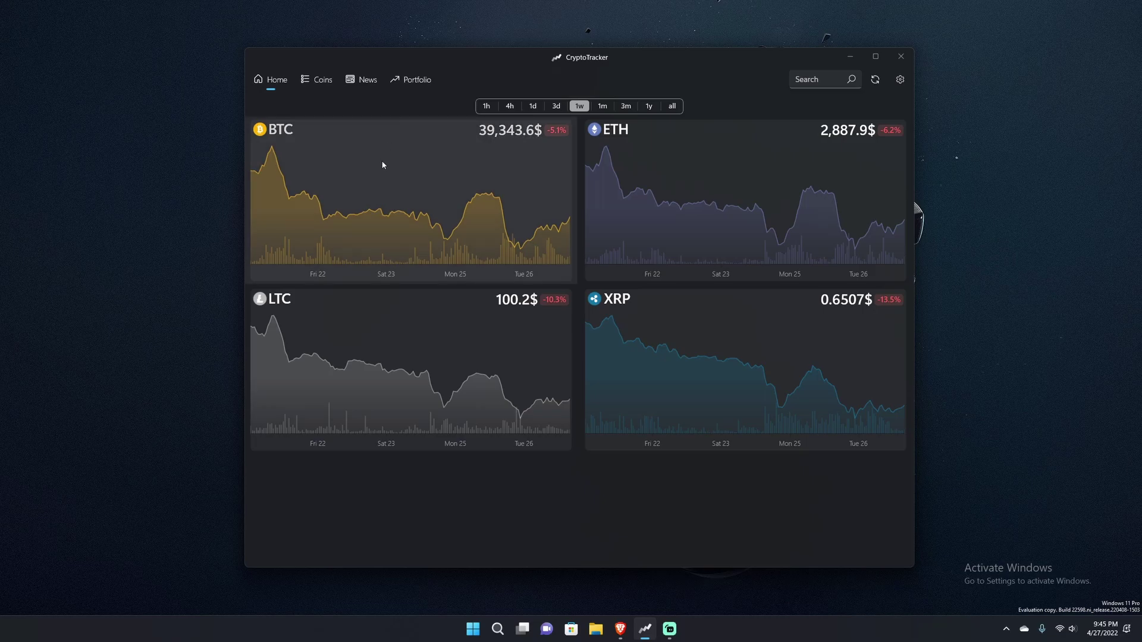
pyautogui.click(649, 106)
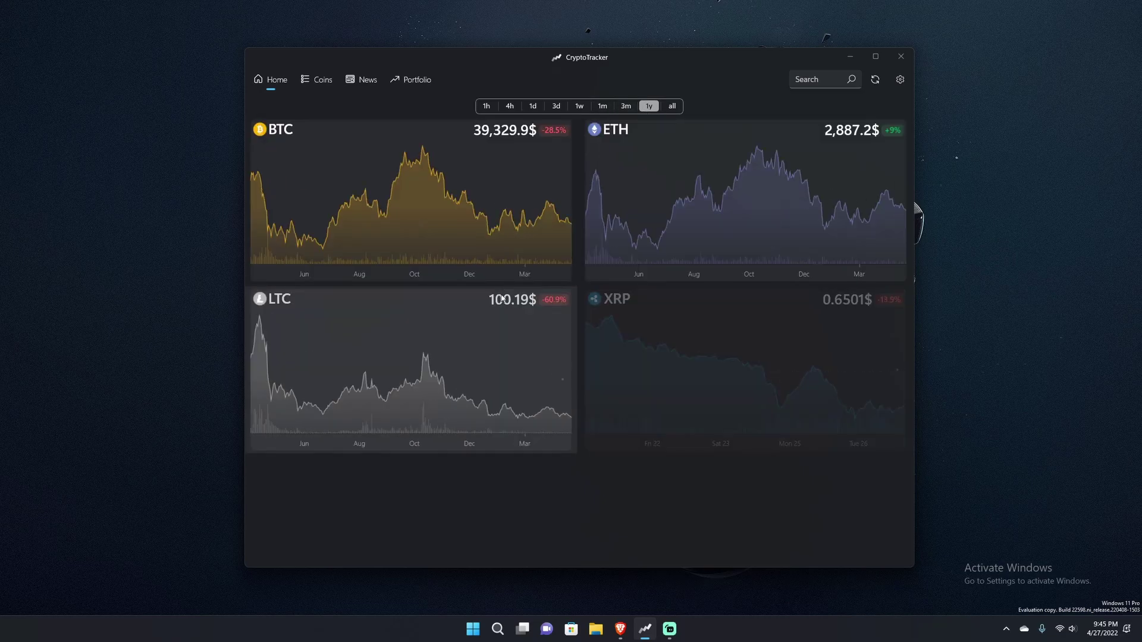
pyautogui.click(422, 178)
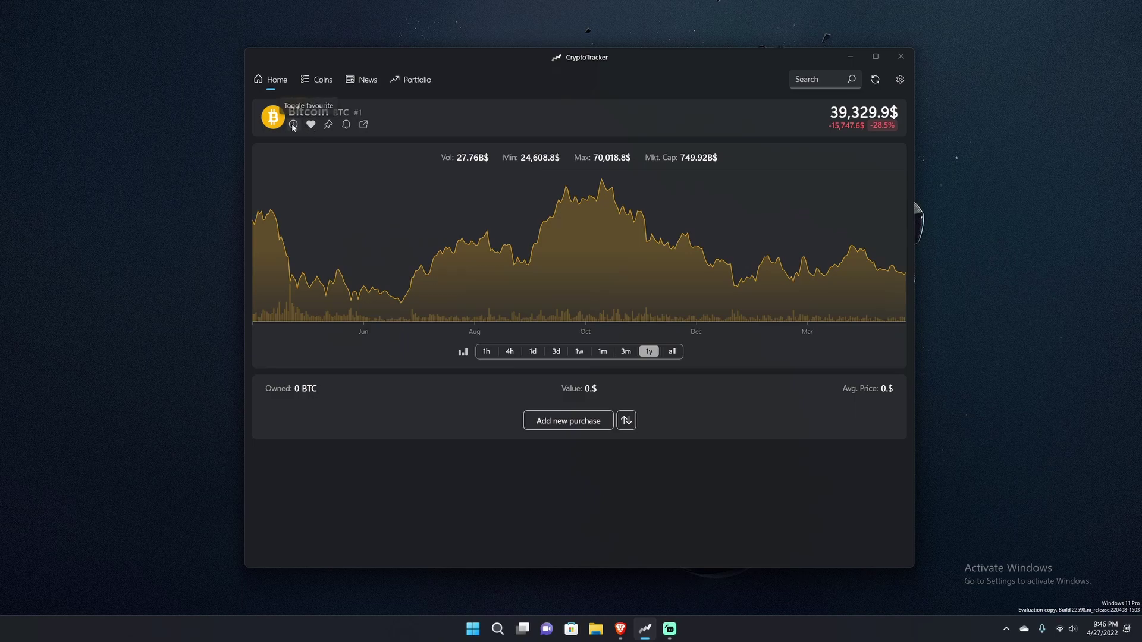
# Review the Bitcoin page's 1y chart with Vol 27.76B$, Mkt. Cap 749.92B$ and 0 BTC owned
pyautogui.moveTo(295, 127)
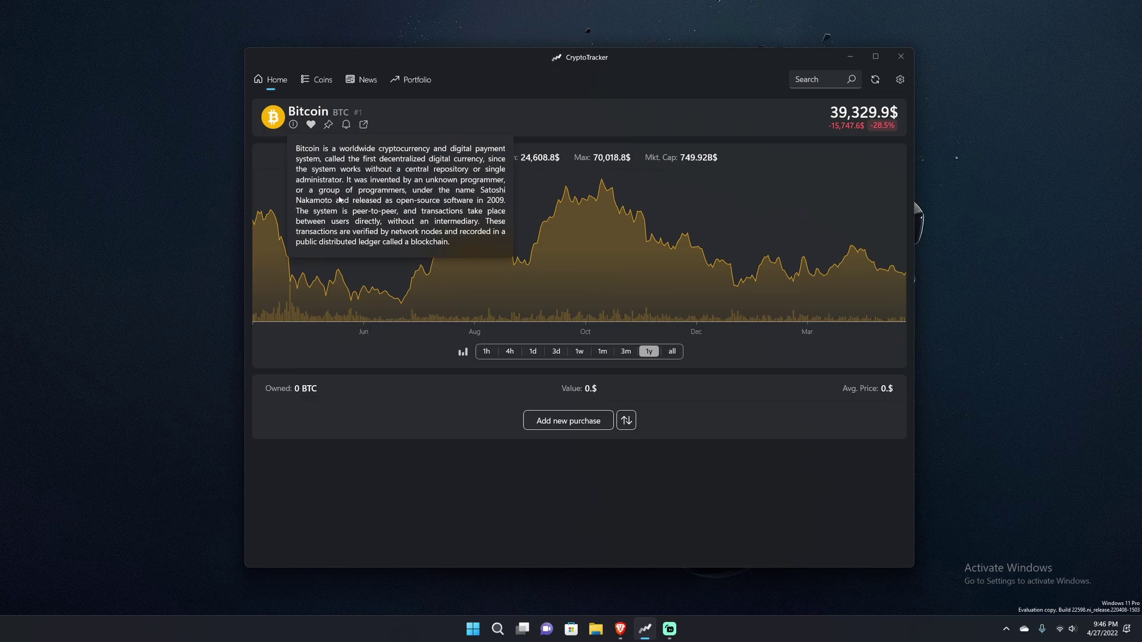
# Create a Bitcoin price alert for above 40000
pyautogui.click(345, 127)
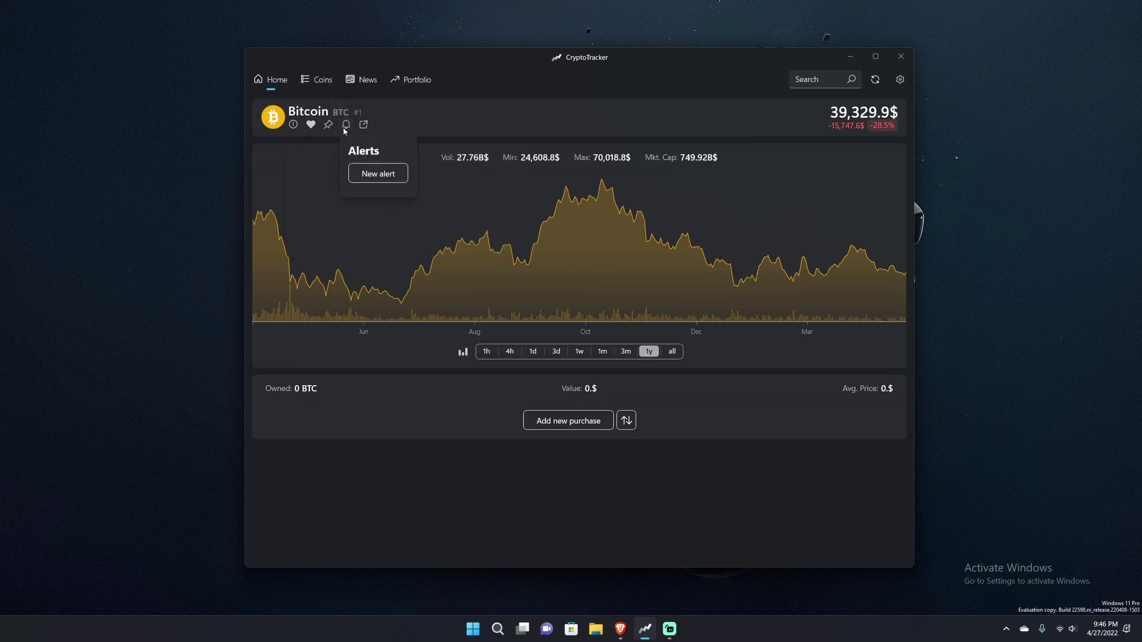
pyautogui.click(369, 177)
pyautogui.click(411, 169)
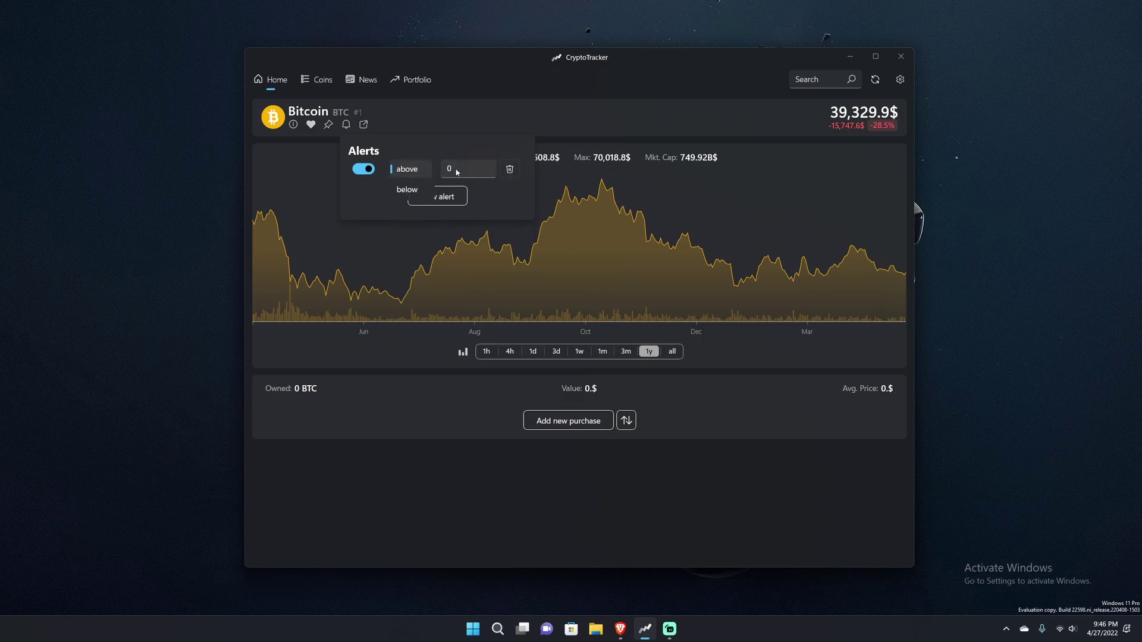
pyautogui.click(475, 171)
pyautogui.click(474, 171)
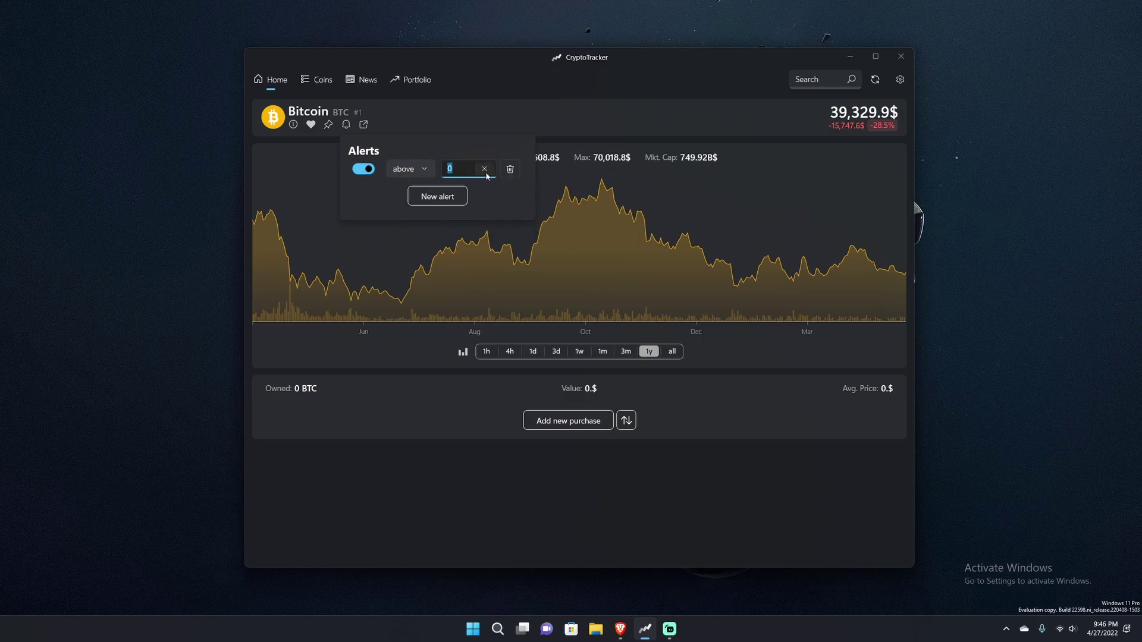
pyautogui.write('40000')
# Add a second Bitcoin alert switched off and close the alerts panel
pyautogui.click(437, 197)
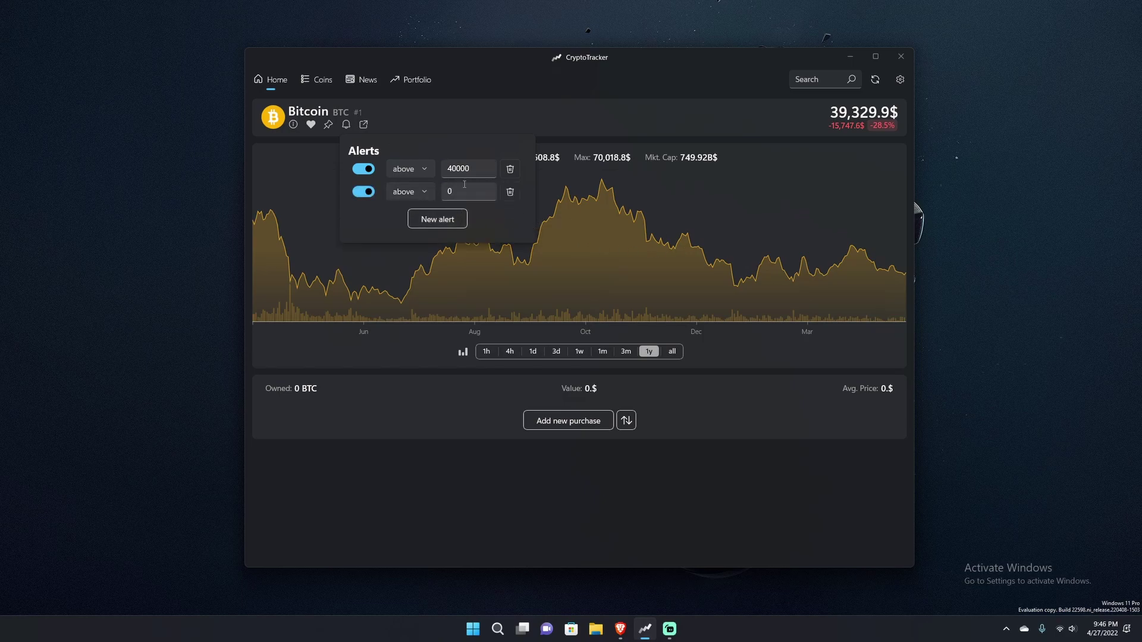
pyautogui.click(380, 192)
pyautogui.click(547, 115)
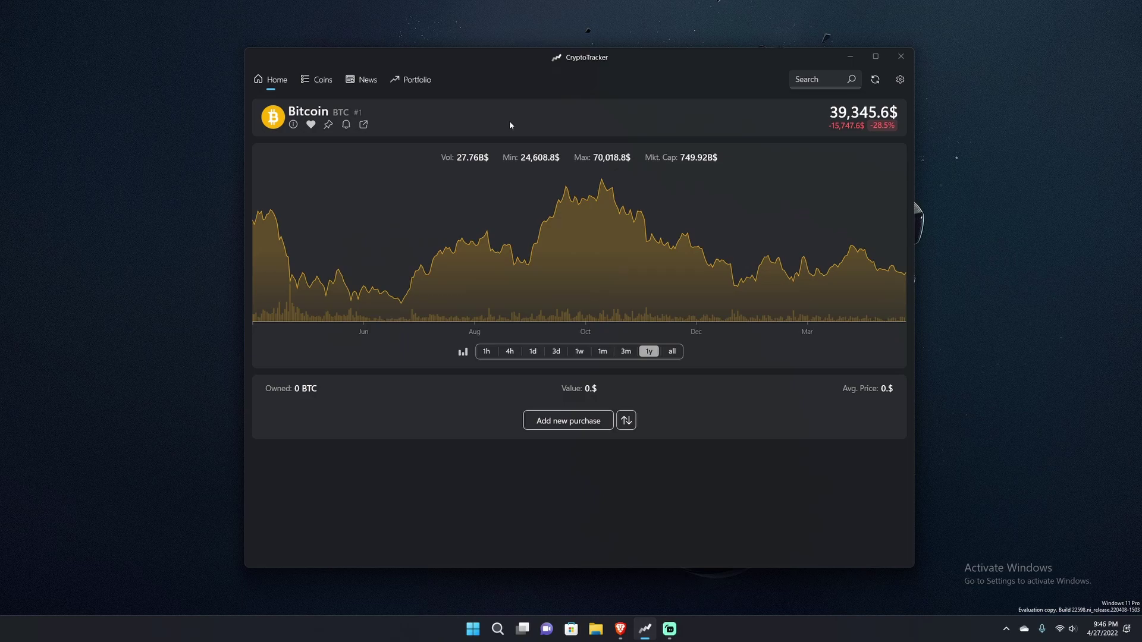
pyautogui.click(320, 83)
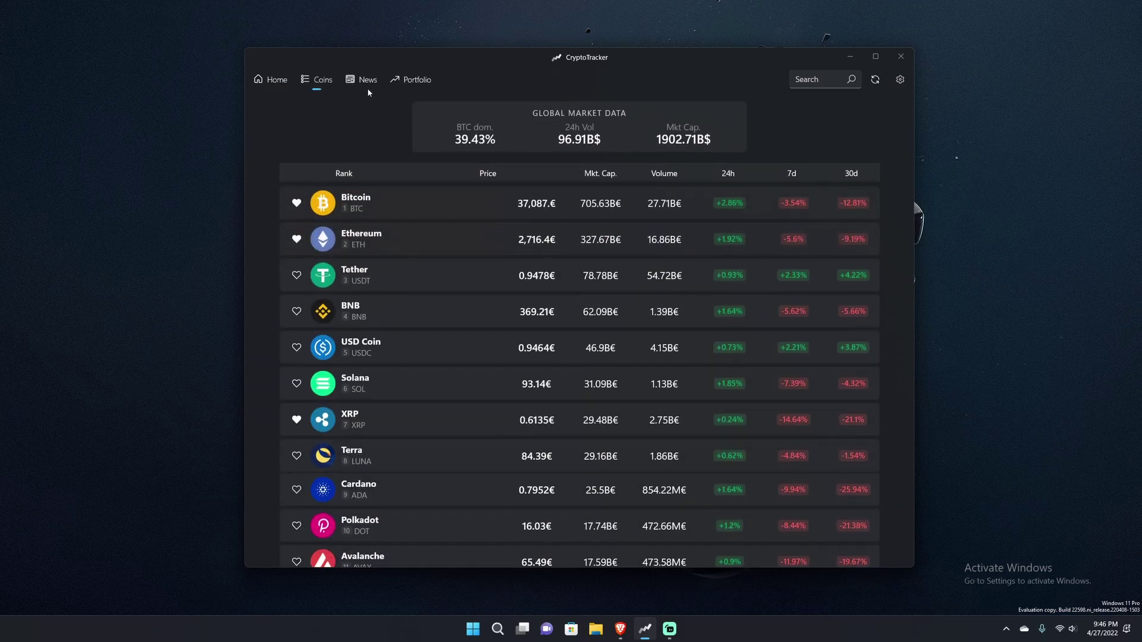
# Scroll down the market-cap coin ranking and back up to Bitcoin at the top
pyautogui.scroll(-20, 780, 312)
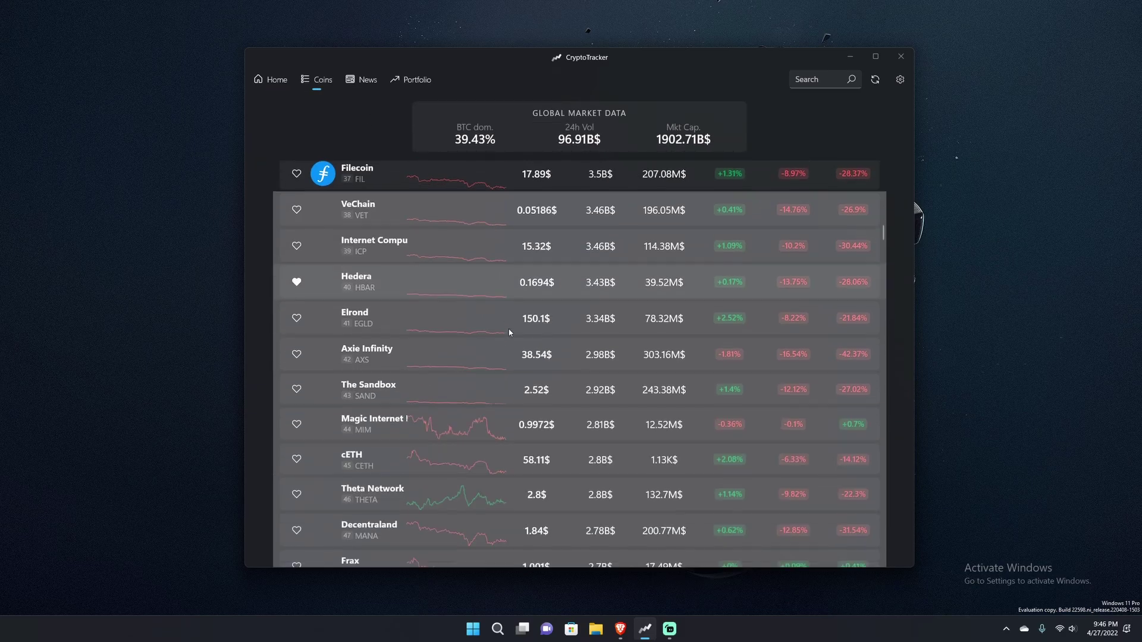
pyautogui.scroll(-5, 780, 309)
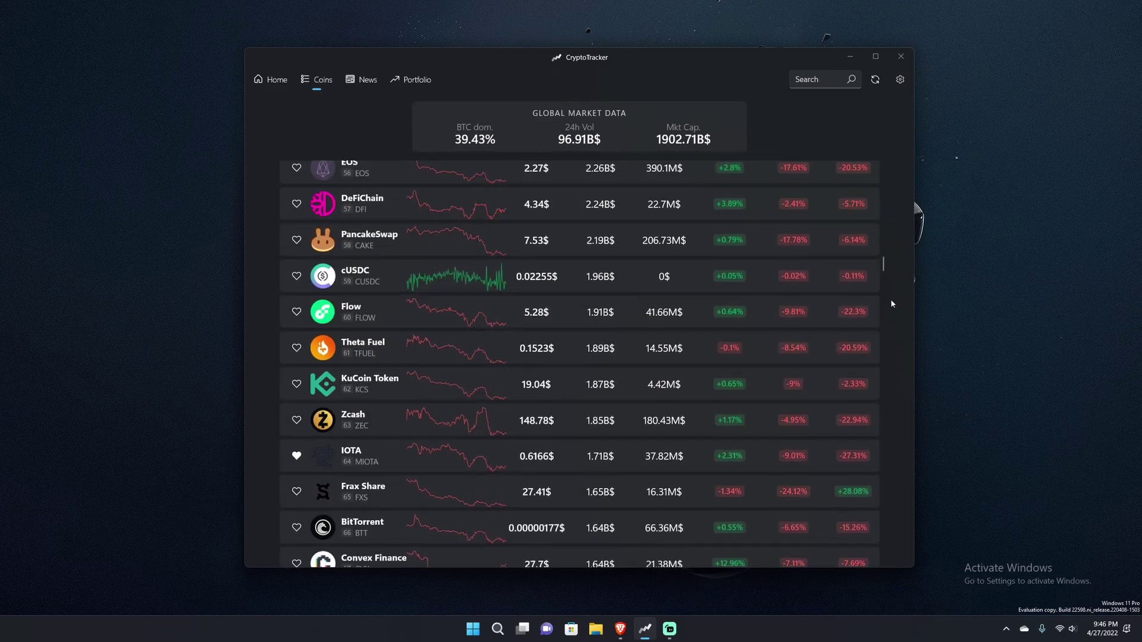
pyautogui.scroll(15, 619, 306)
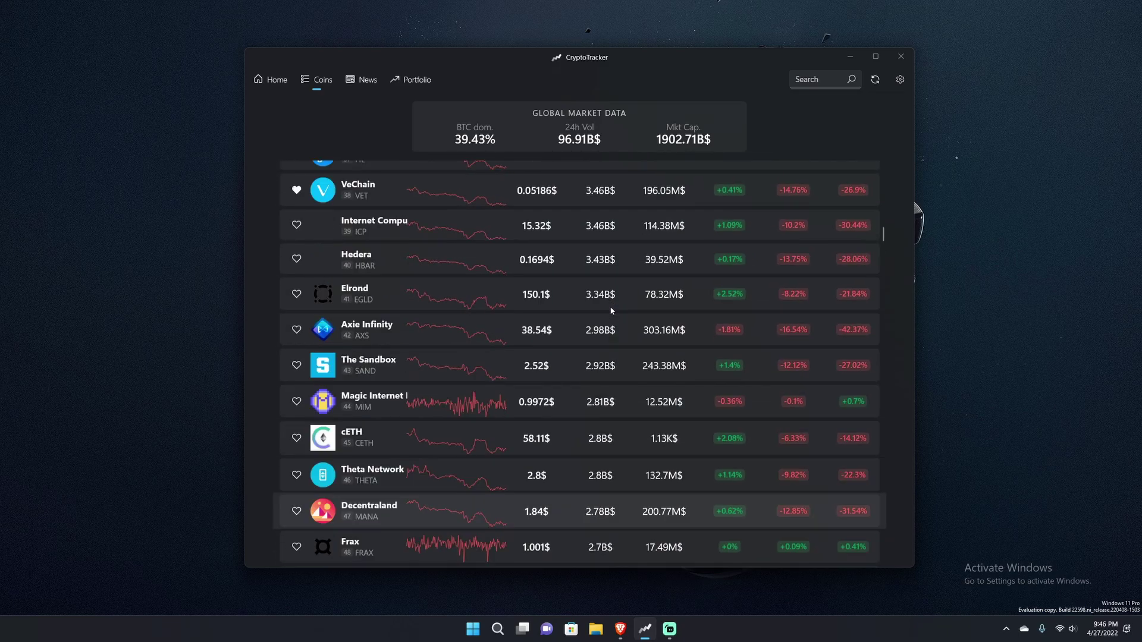
pyautogui.scroll(15, 601, 279)
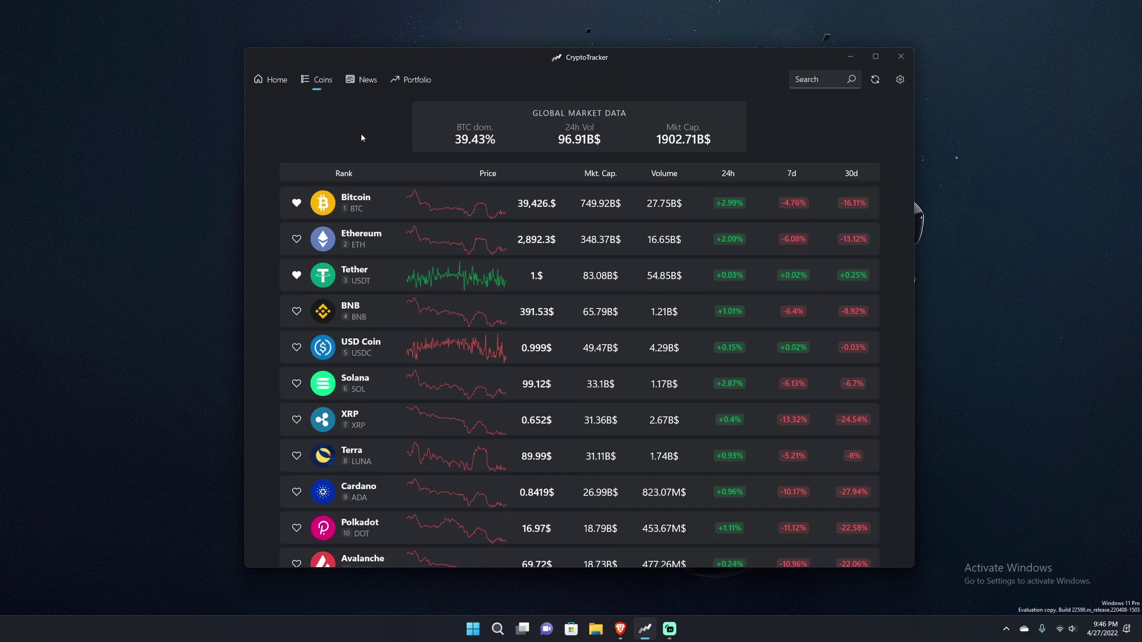
pyautogui.click(362, 83)
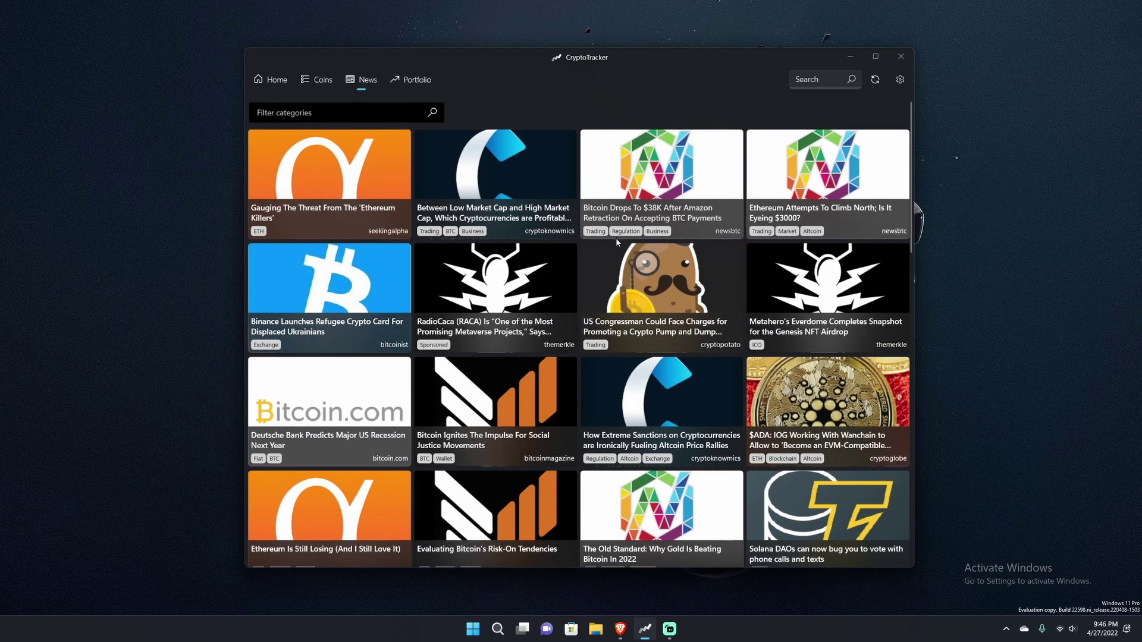
# Read the 'Between Low Market Cap and High Market Cap' article, scrolling through it
pyautogui.click(495, 177)
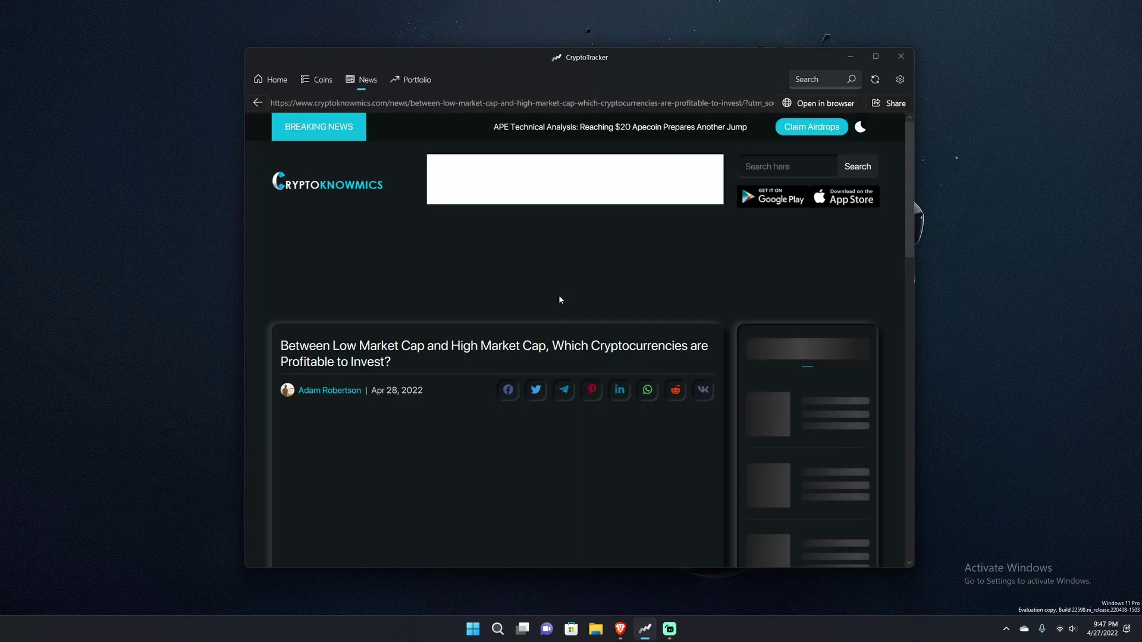
pyautogui.scroll(-2, 526, 286)
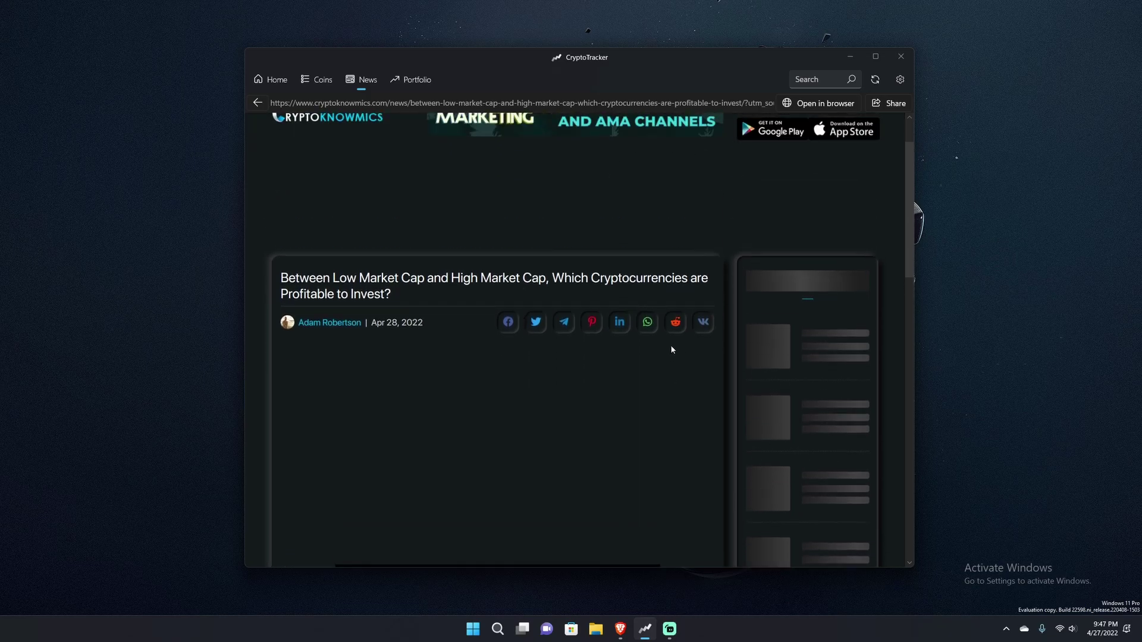
pyautogui.scroll(-3, 672, 349)
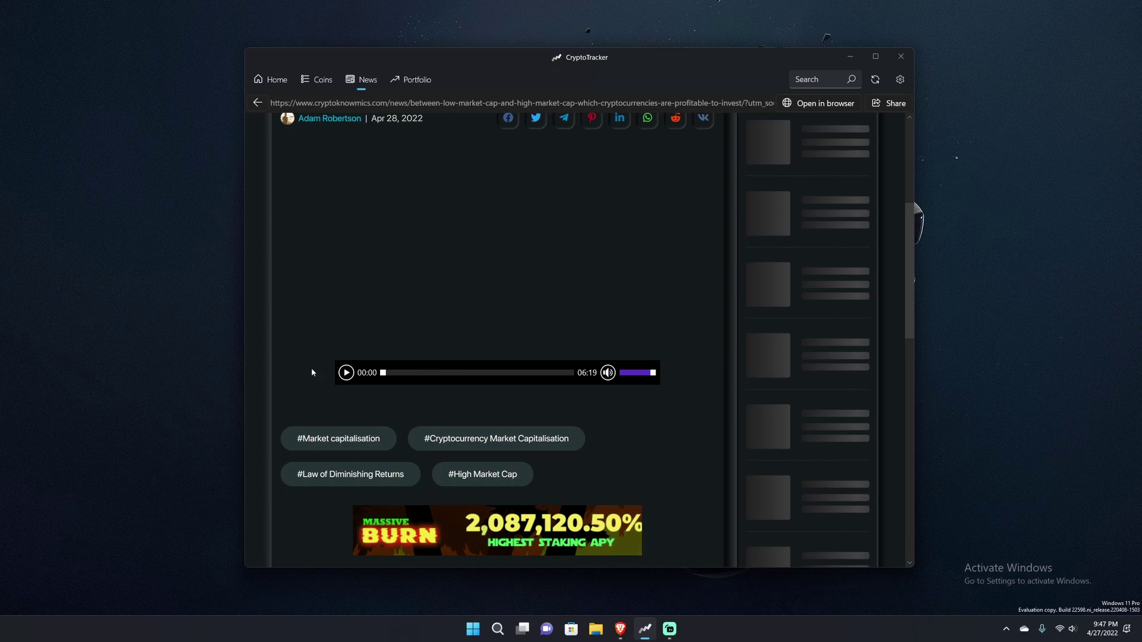
pyautogui.scroll(1, 620, 370)
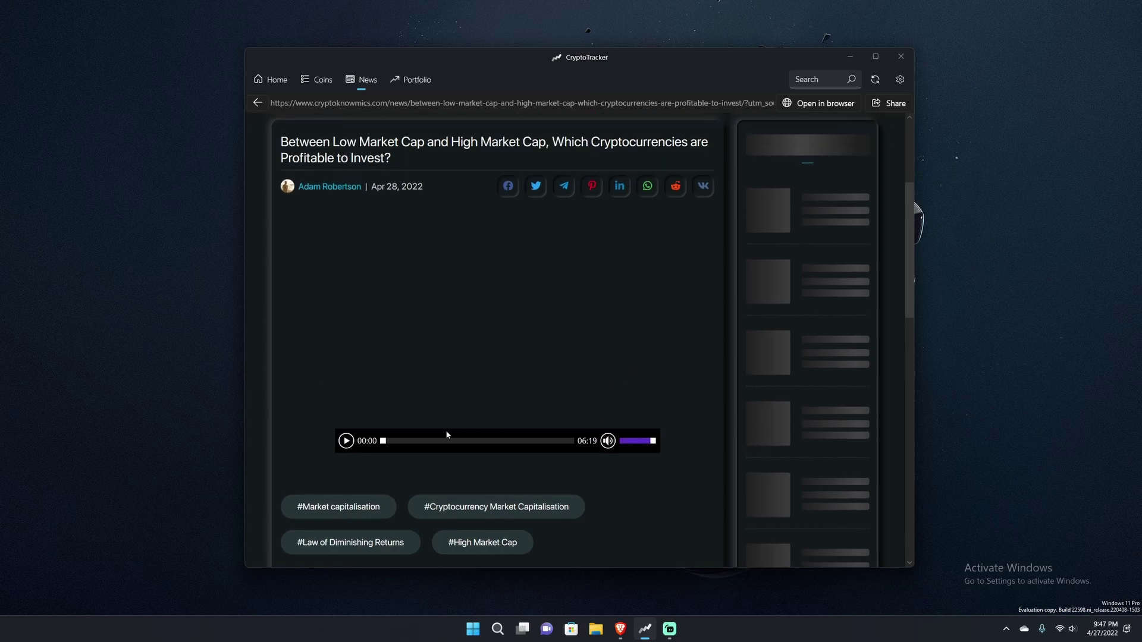
pyautogui.scroll(3, 461, 446)
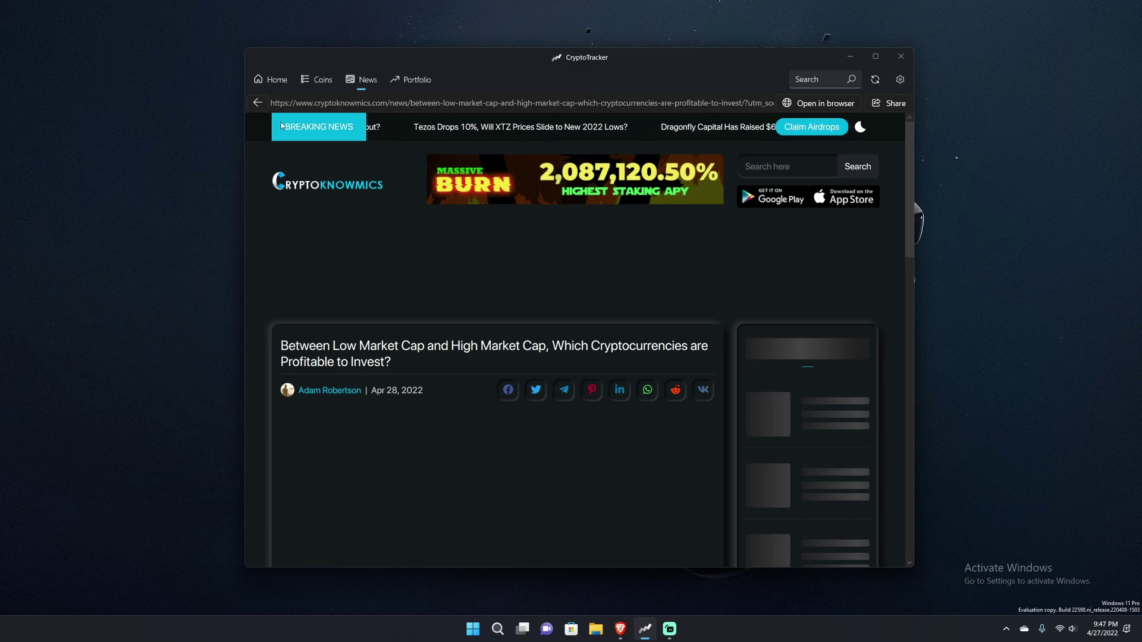
pyautogui.click(404, 81)
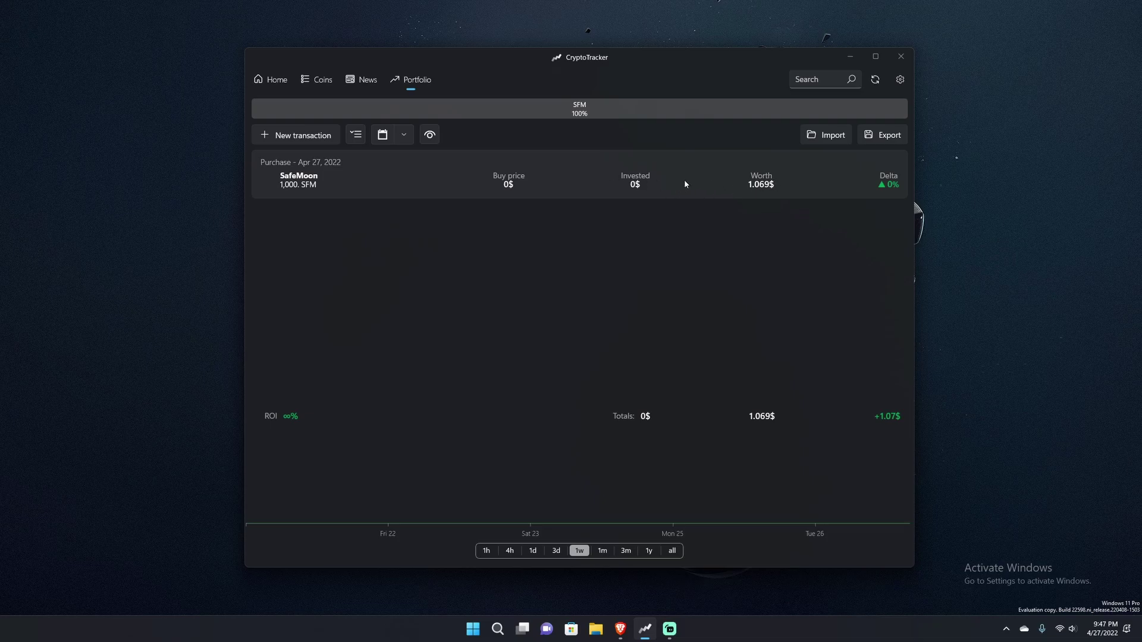
# Open the SafeMoon coin page, set its chart from 1m to 4h, and focus the coin search box
pyautogui.rightClick(515, 180)
pyautogui.click(546, 186)
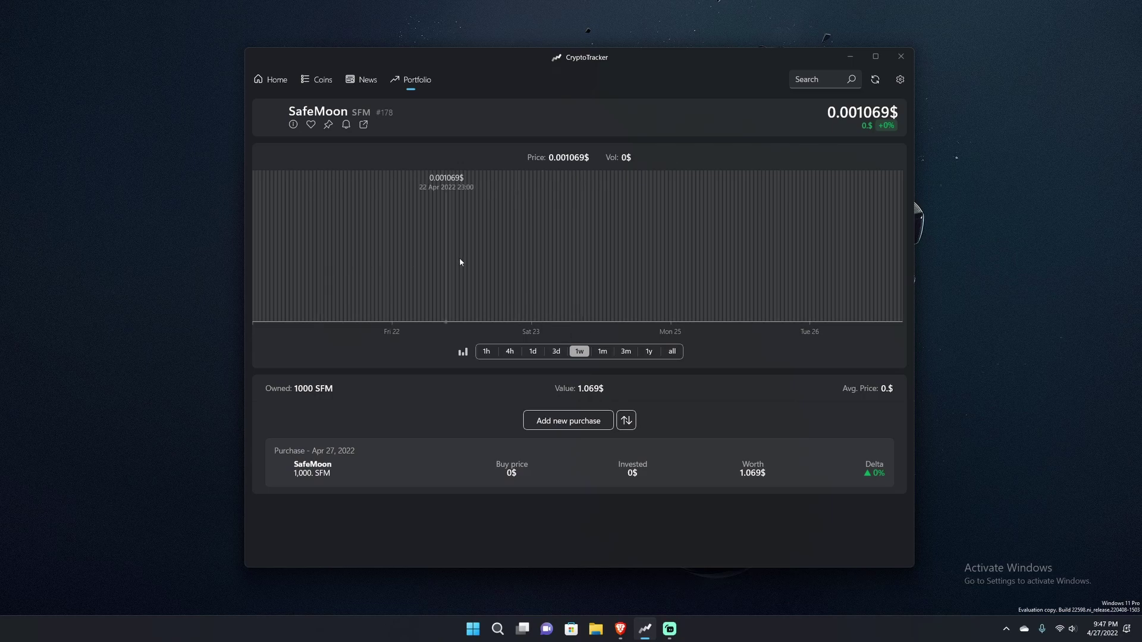
pyautogui.click(602, 351)
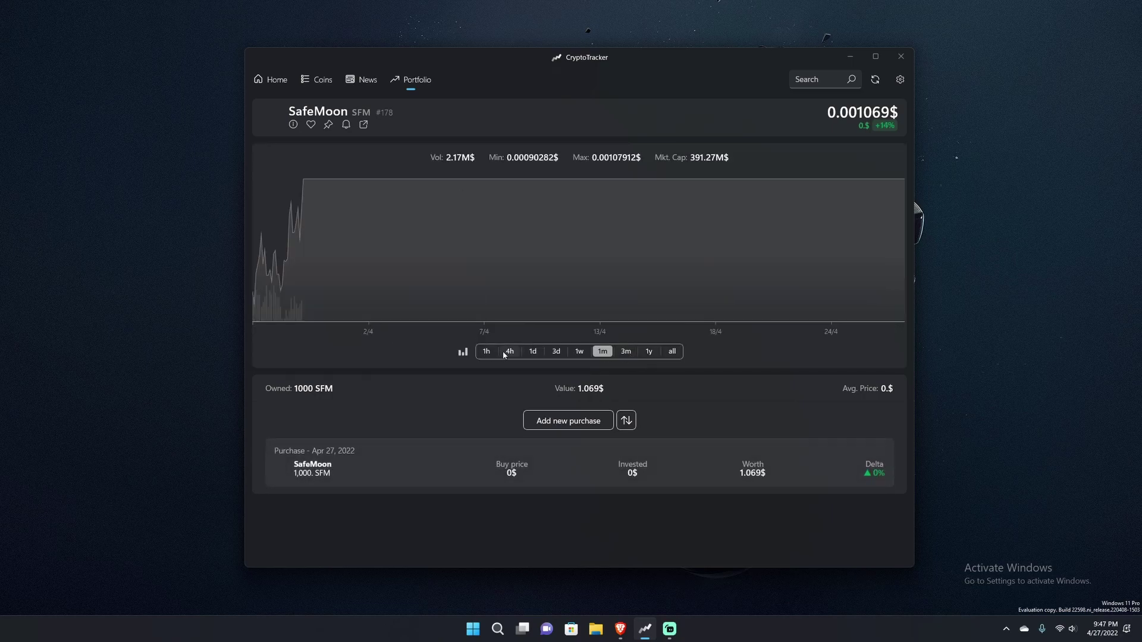
pyautogui.click(510, 351)
pyautogui.click(810, 81)
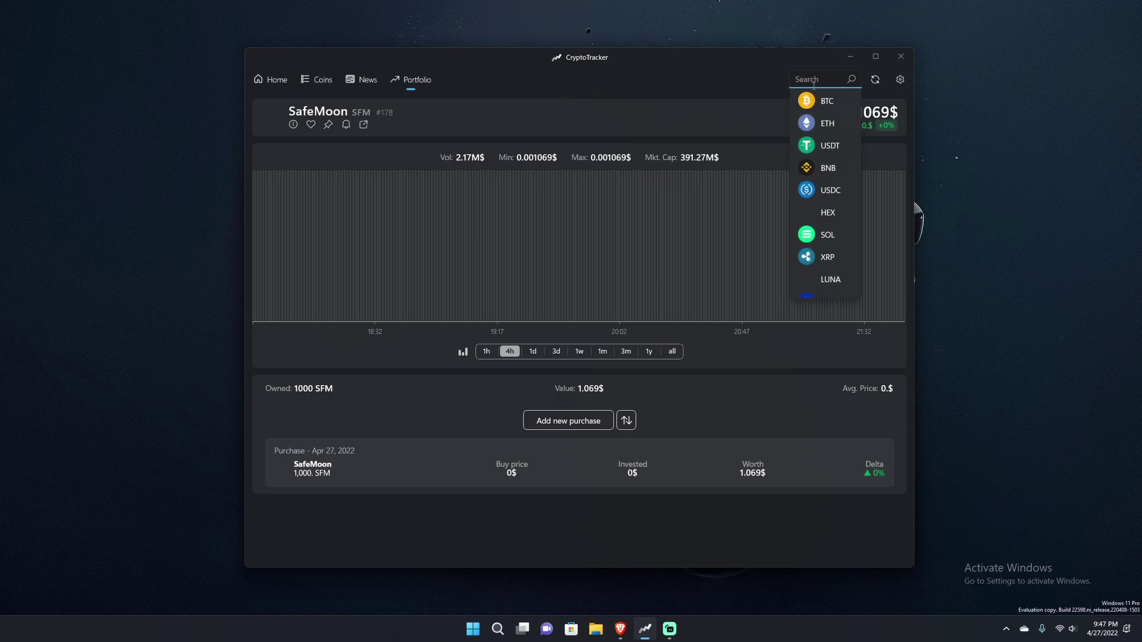
# Search 'shib', open the Shiba Inu page with its all-time chart, and start a new SHIB purchase
pyautogui.write('shib')
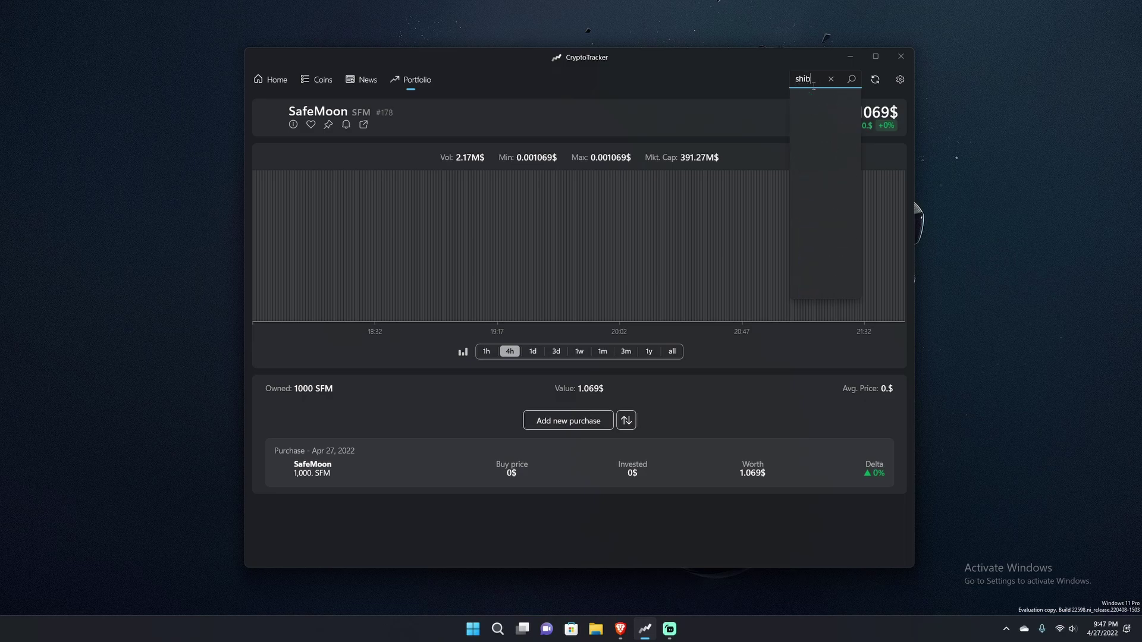
pyautogui.click(823, 112)
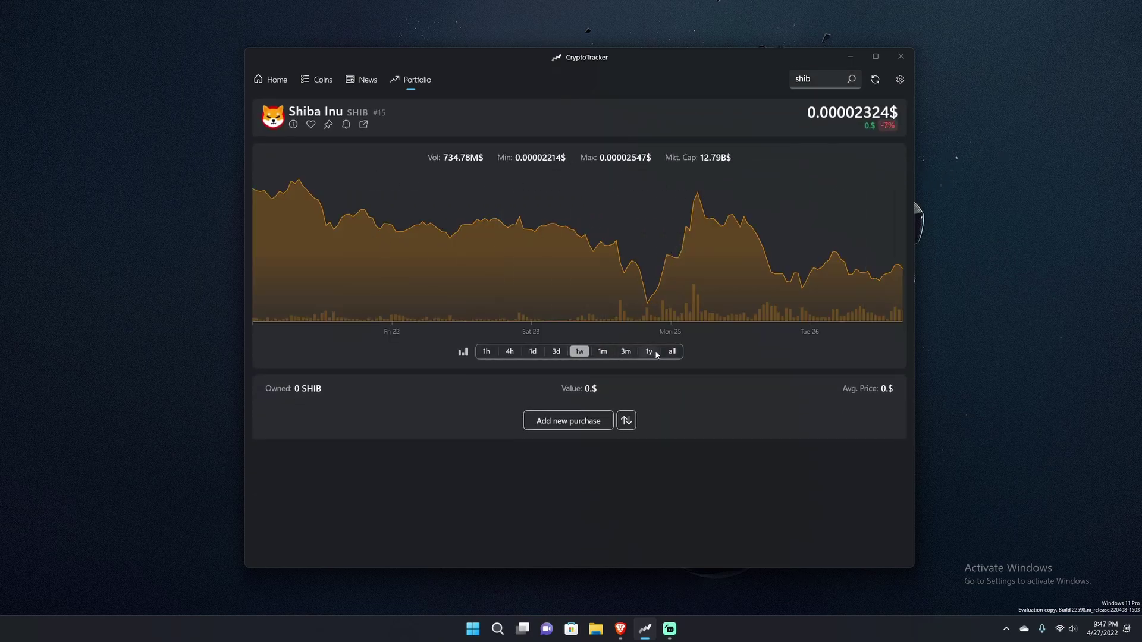
pyautogui.click(668, 357)
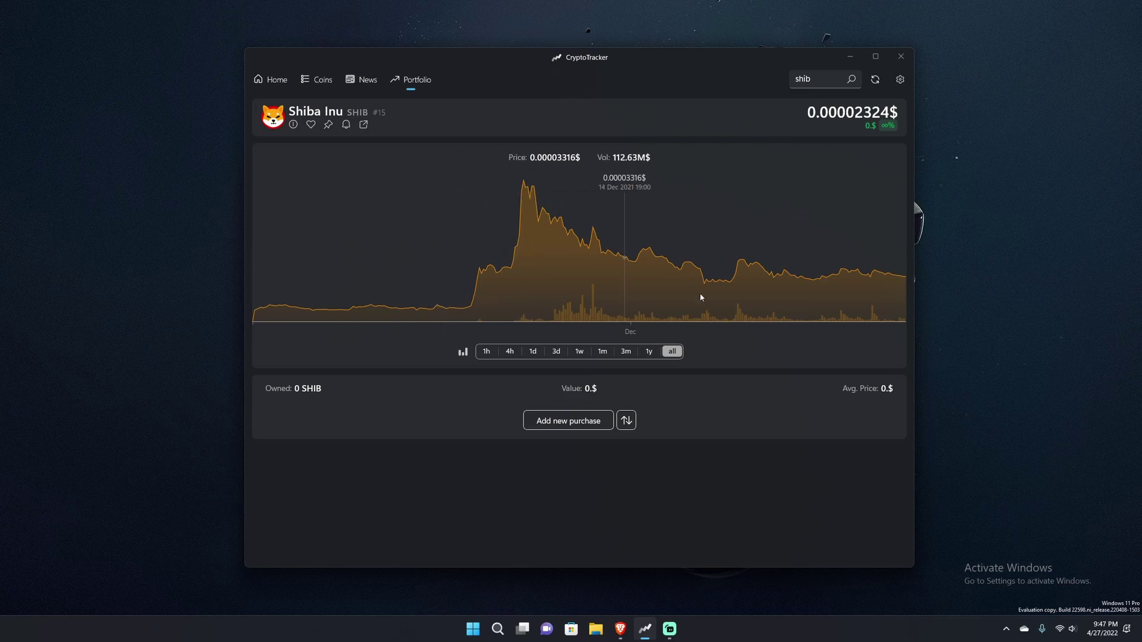
pyautogui.click(588, 423)
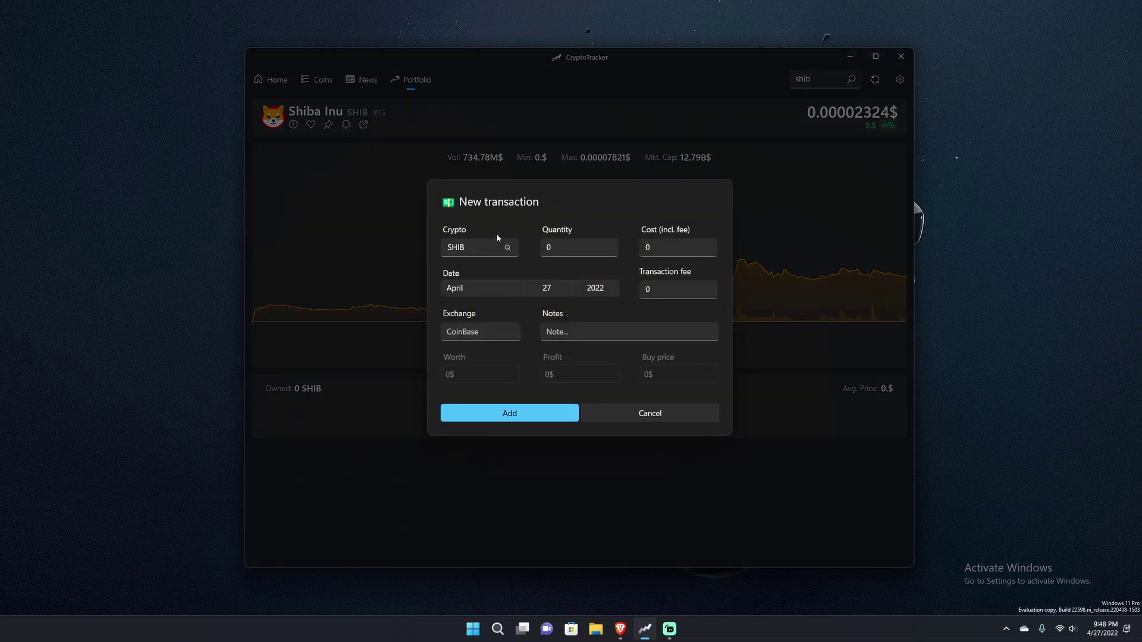
# Enter quantity 100000 and cost 500 in the new SHIB transaction
pyautogui.press('Tab')
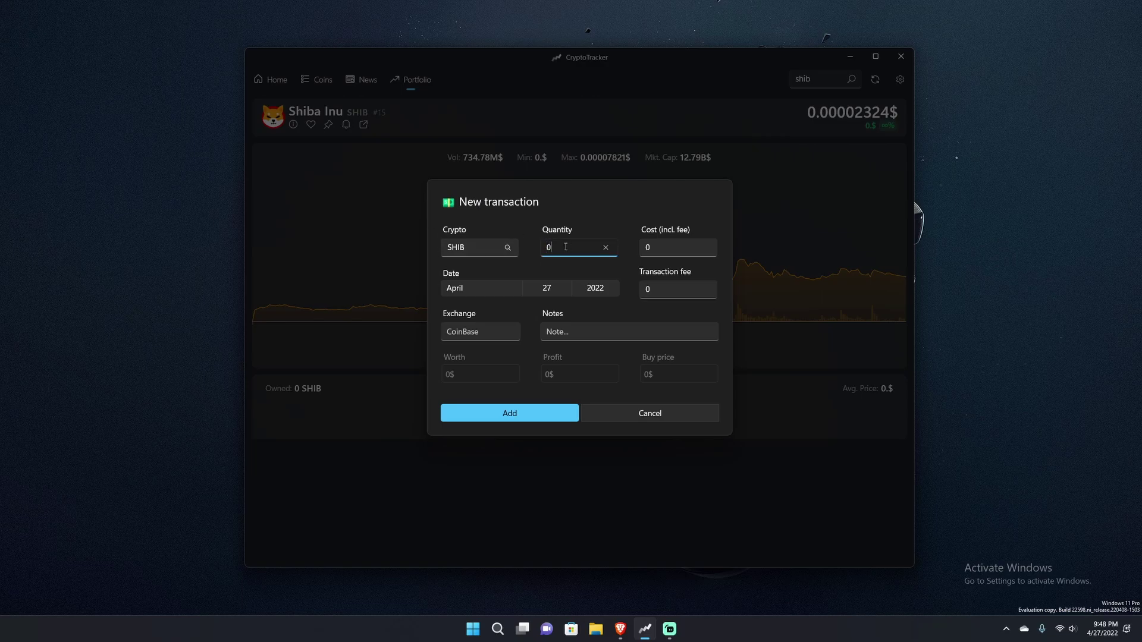
pyautogui.press('BackSpace')
pyautogui.write('100000')
pyautogui.press('Tab')
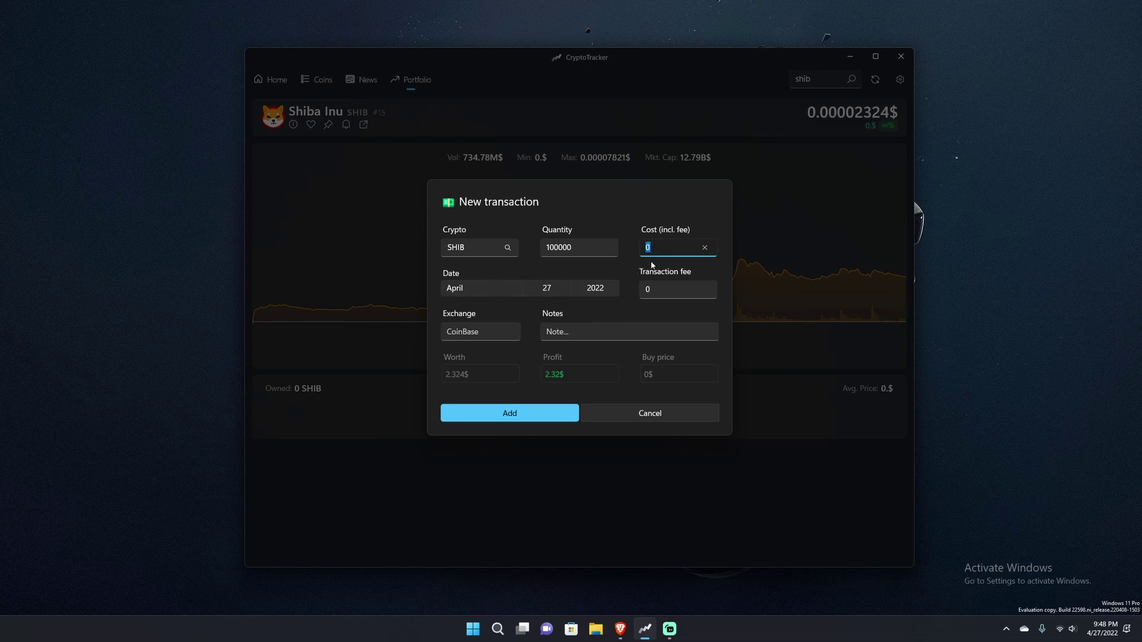
pyautogui.write('500')
pyautogui.click(623, 274)
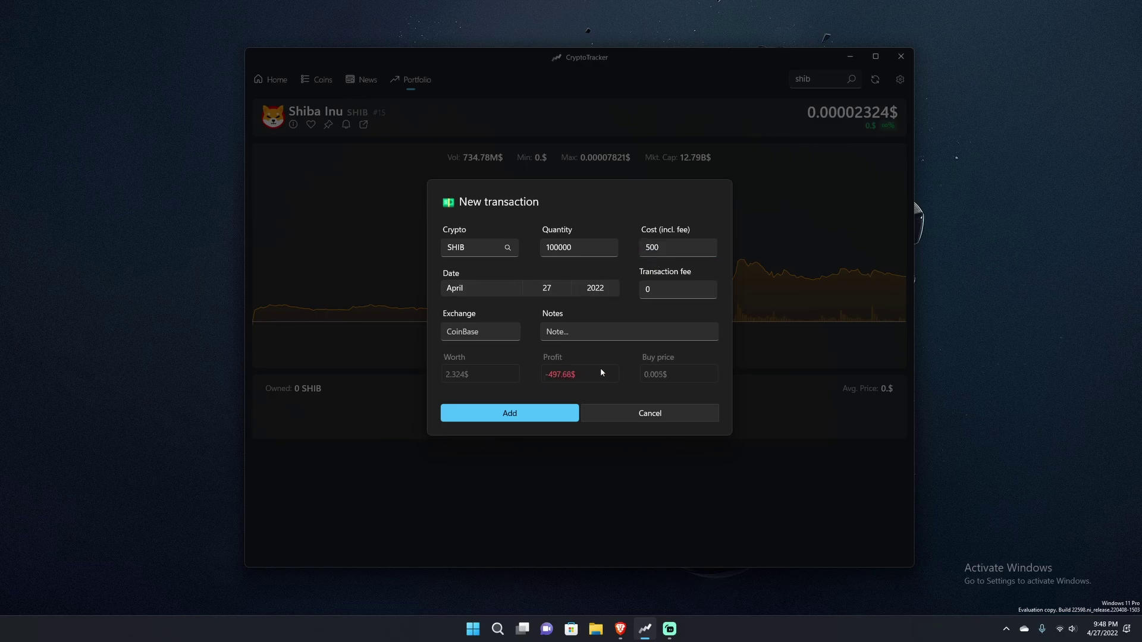
# Type 'Pancake Swap' as the exchange, then clear the Exchange field again
pyautogui.click(470, 333)
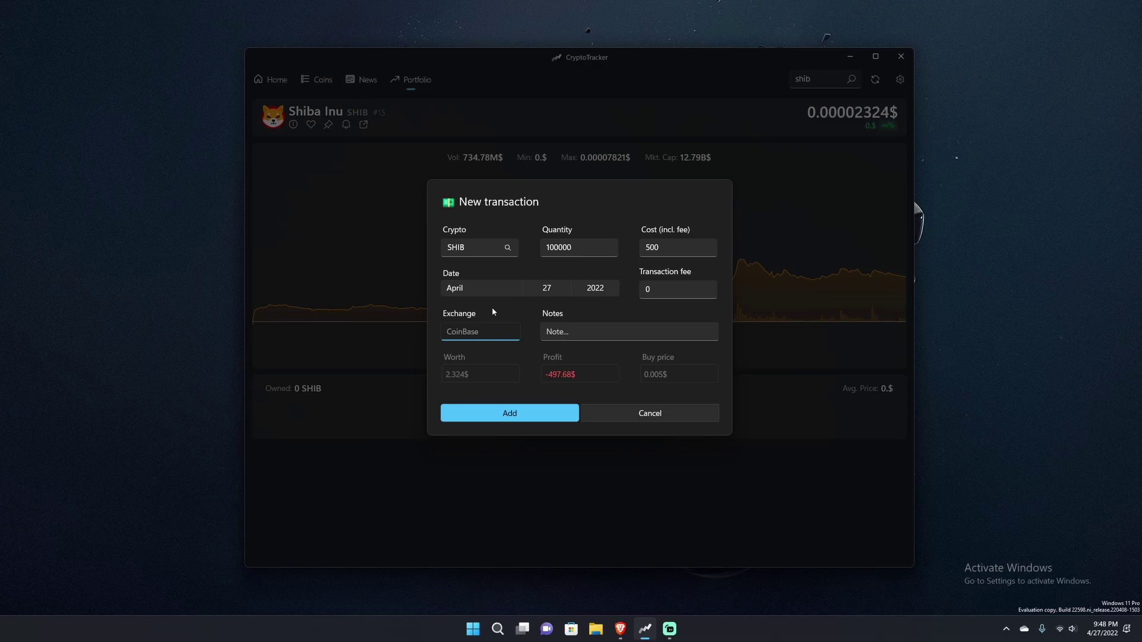
pyautogui.write('Pancake Swap')
pyautogui.click(532, 358)
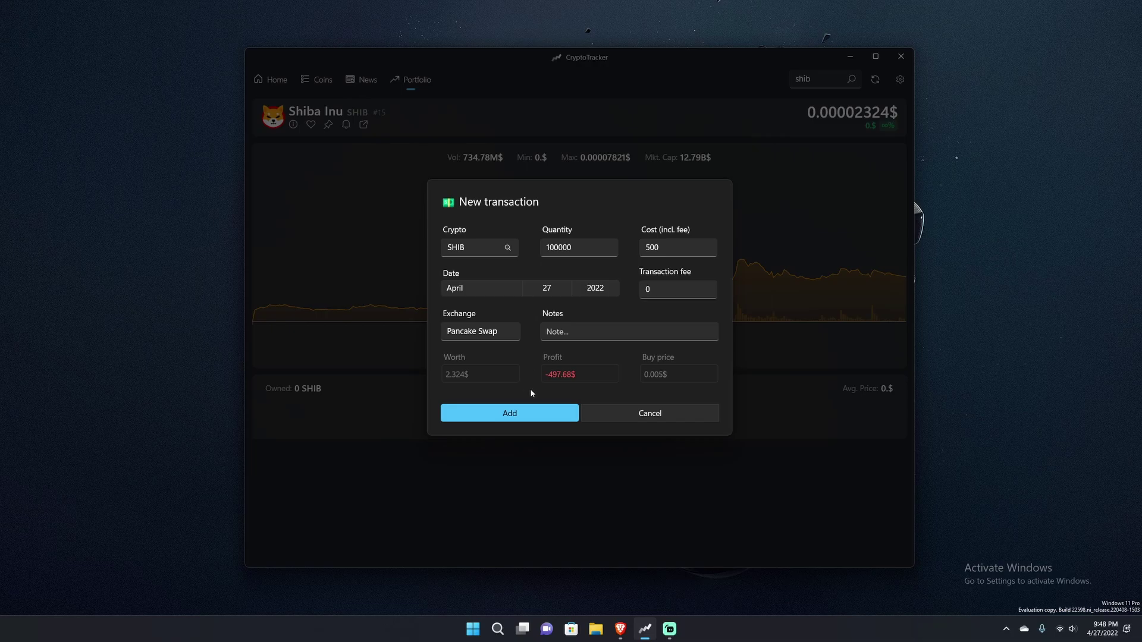
pyautogui.click(500, 333)
pyautogui.hotkey('ctrl', 'a')
pyautogui.press('BackSpace')
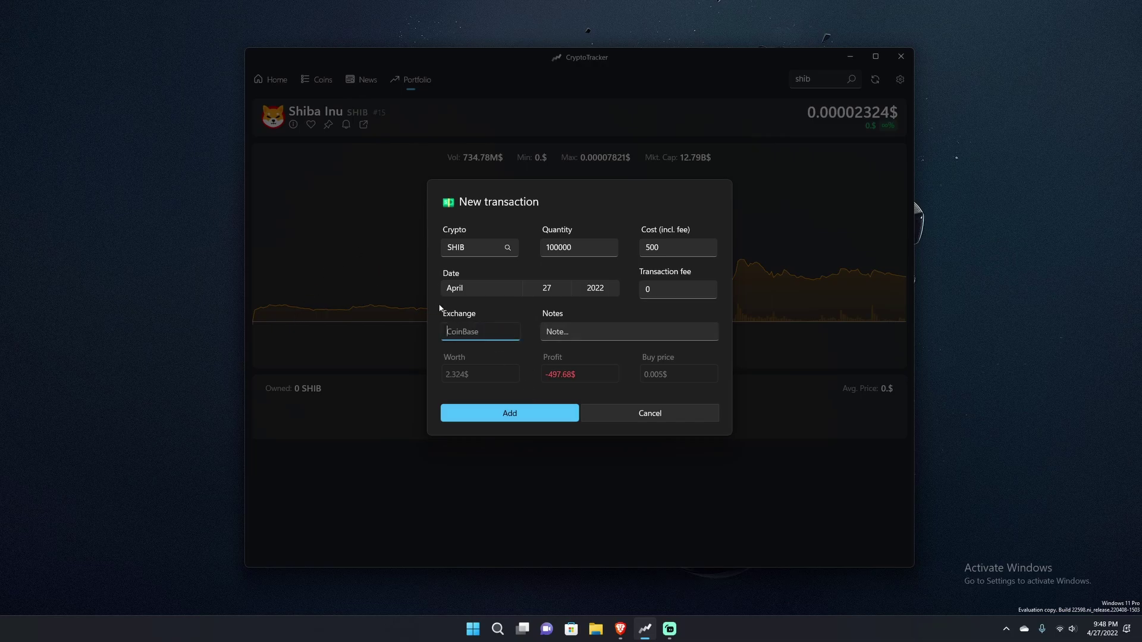
# Set the SHIB purchase date to June 27, 2020
pyautogui.click(503, 286)
pyautogui.scroll(-5, 495, 280)
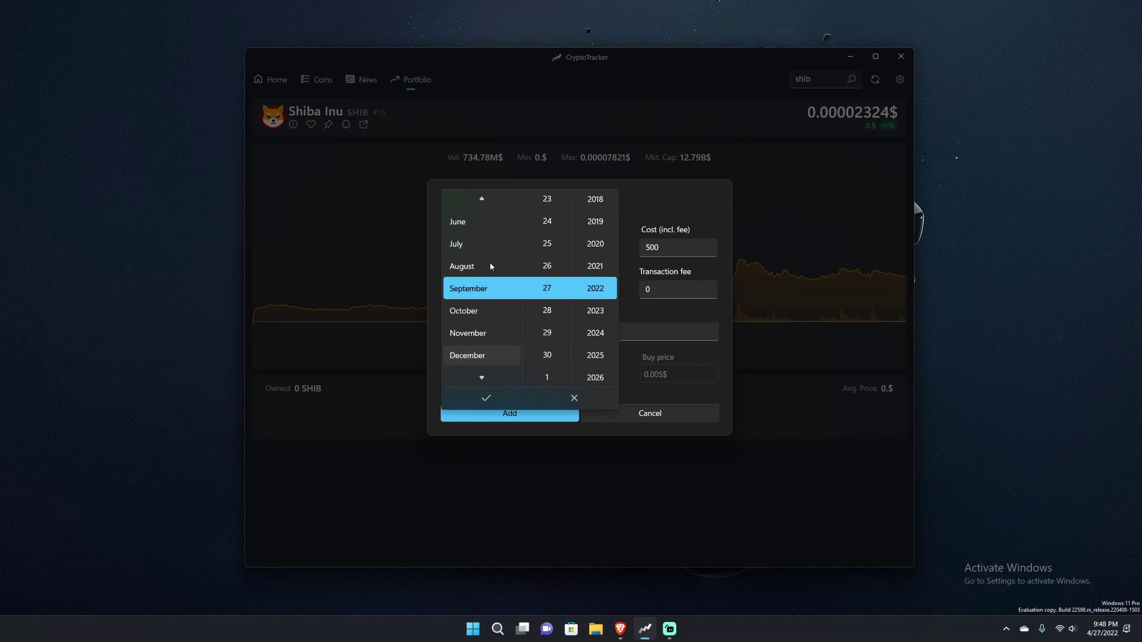
pyautogui.click(490, 262)
pyautogui.click(482, 246)
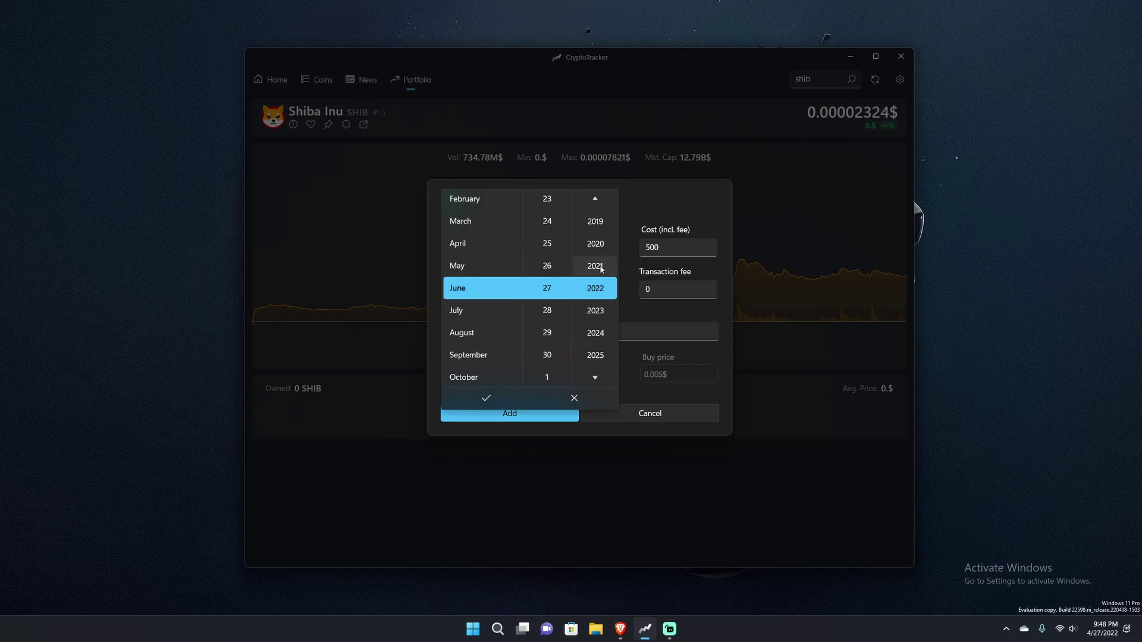
pyautogui.scroll(-2, 597, 264)
pyautogui.scroll(6, 597, 264)
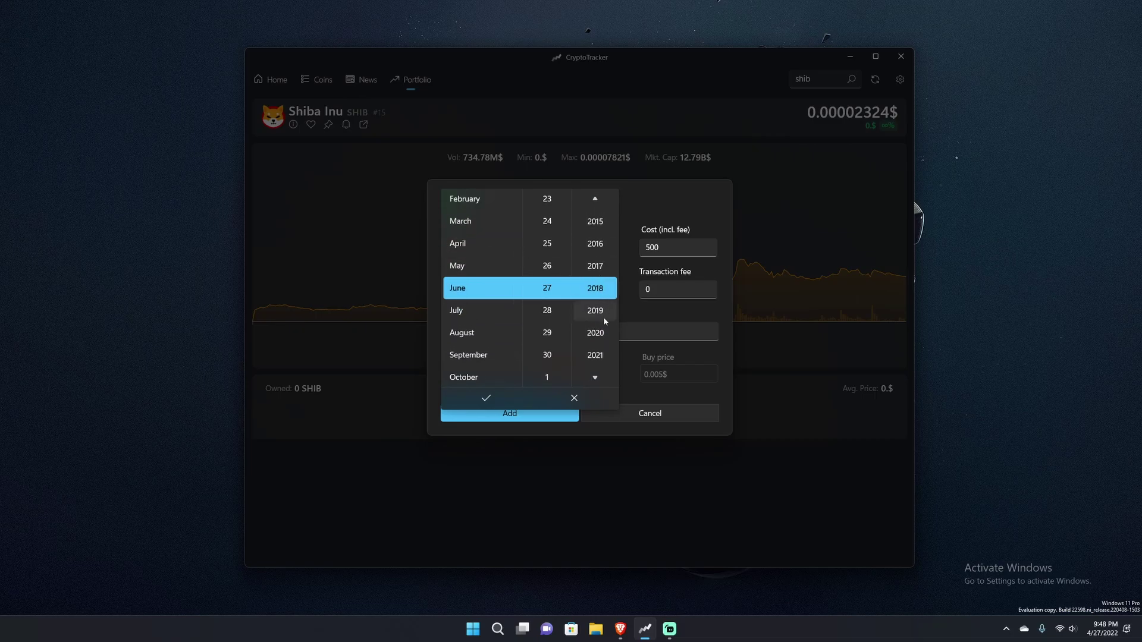
pyautogui.click(606, 339)
pyautogui.click(486, 397)
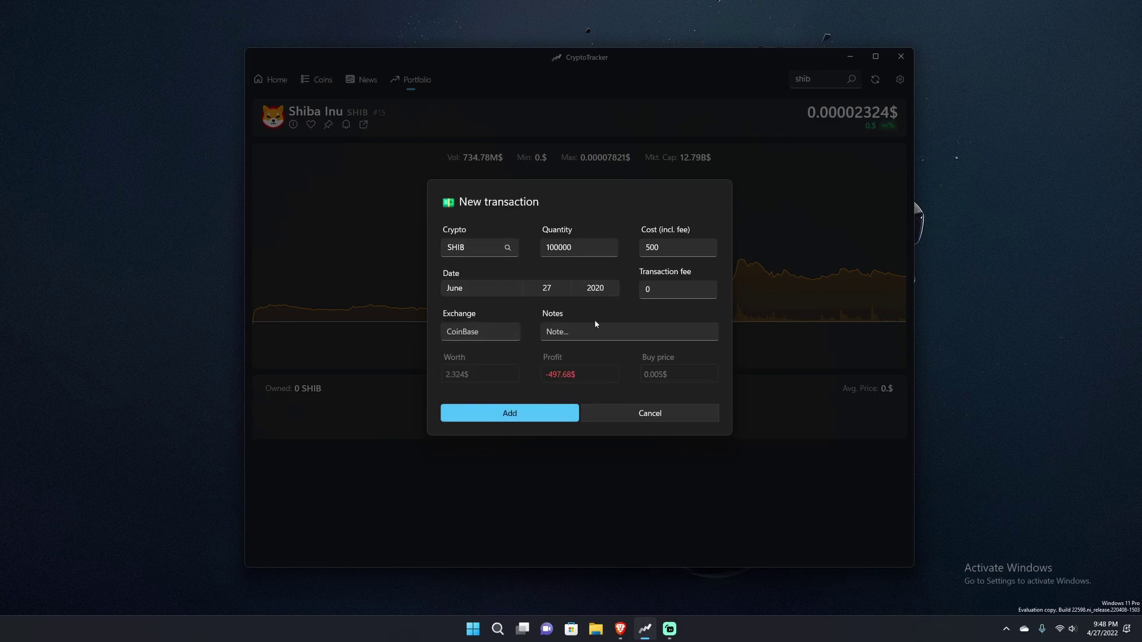
# Change the SHIB purchase cost from 500 to 200
pyautogui.click(670, 244)
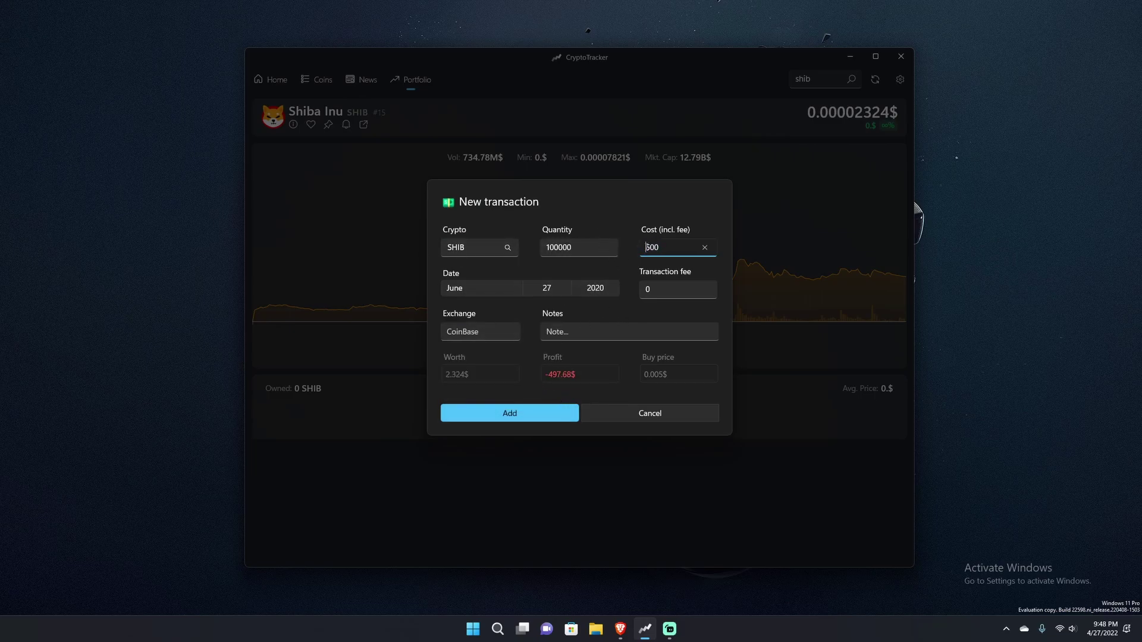
pyautogui.moveTo(649, 247); pyautogui.dragTo(665, 249)
pyautogui.press('BackSpace')
pyautogui.press('BackSpace')
pyautogui.write('200')
pyautogui.click(690, 220)
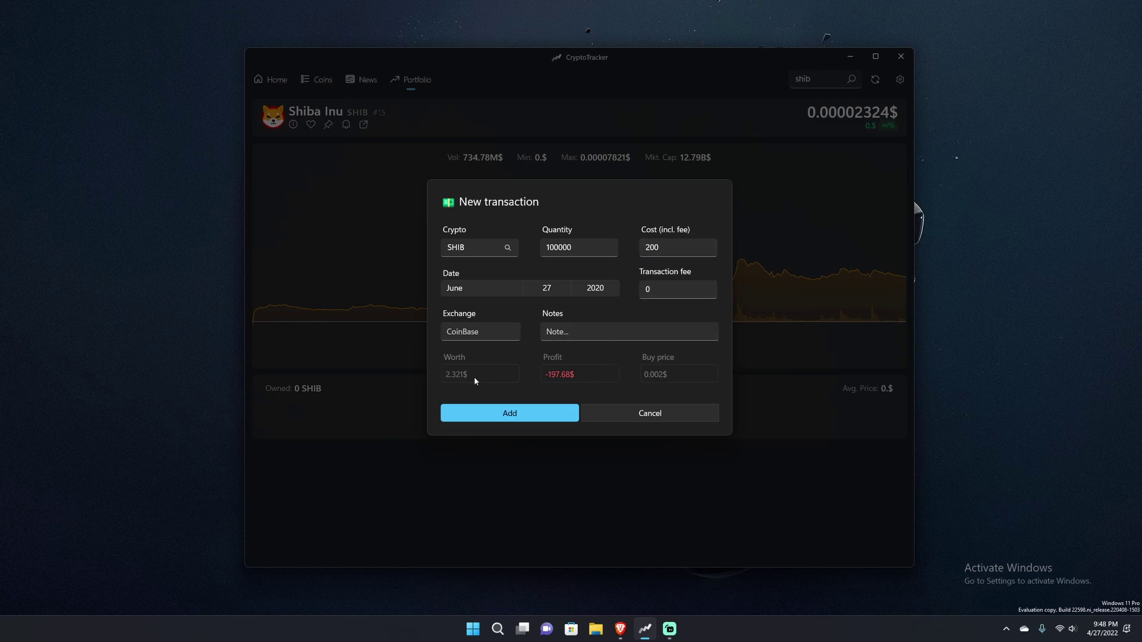
# Add the 100,000 SHIB purchase, view the Portfolio, then go back to the Home dashboard
pyautogui.click(534, 415)
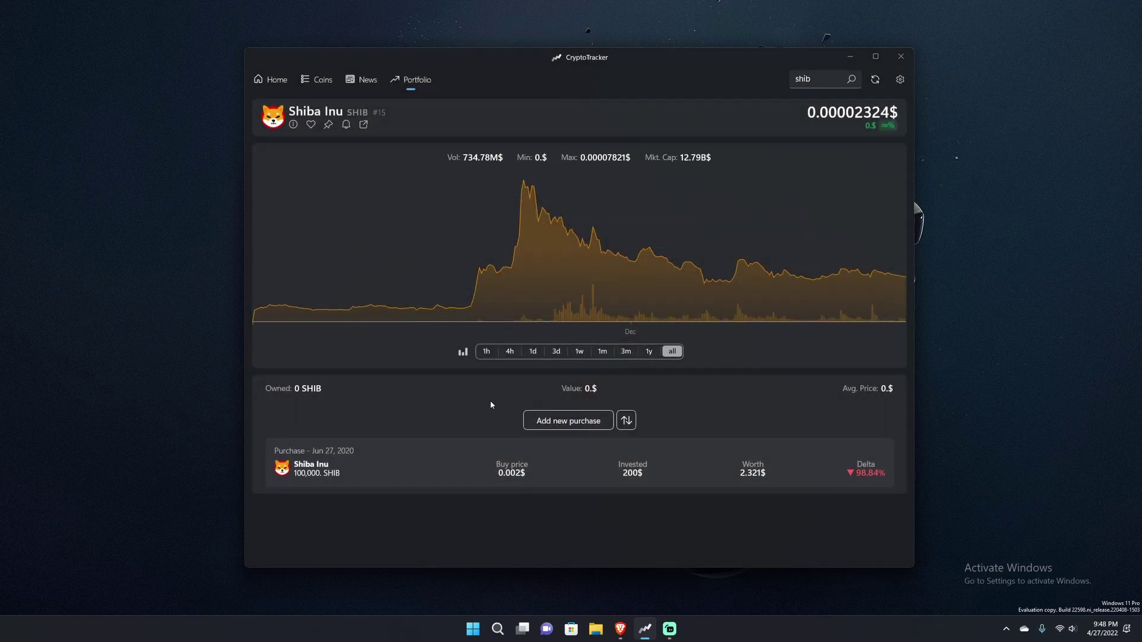
pyautogui.click(410, 80)
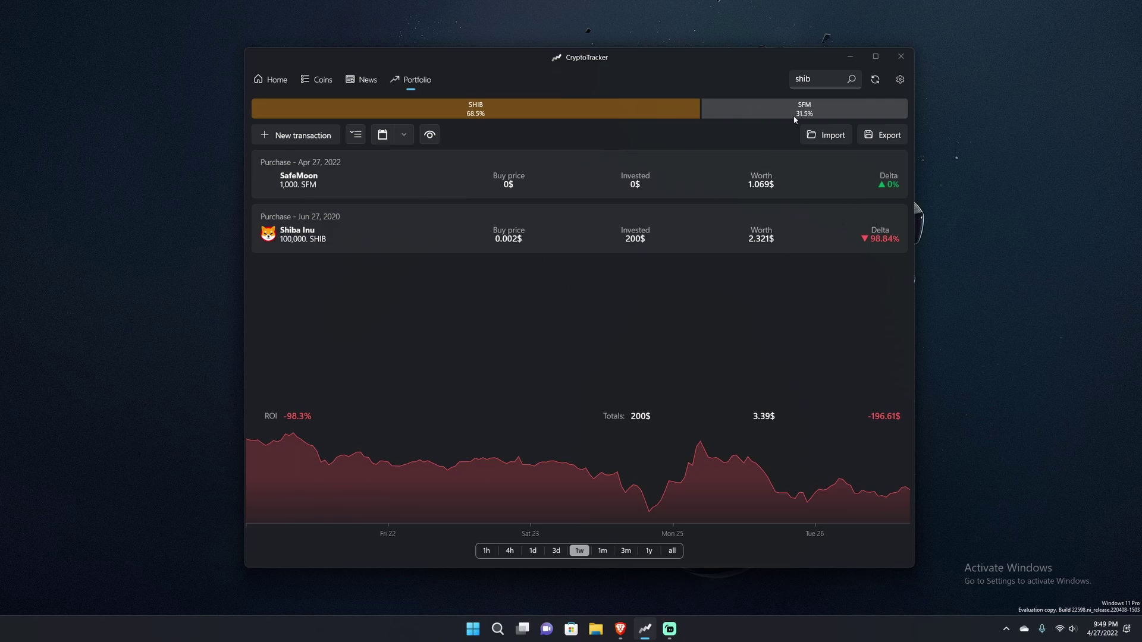
pyautogui.click(283, 81)
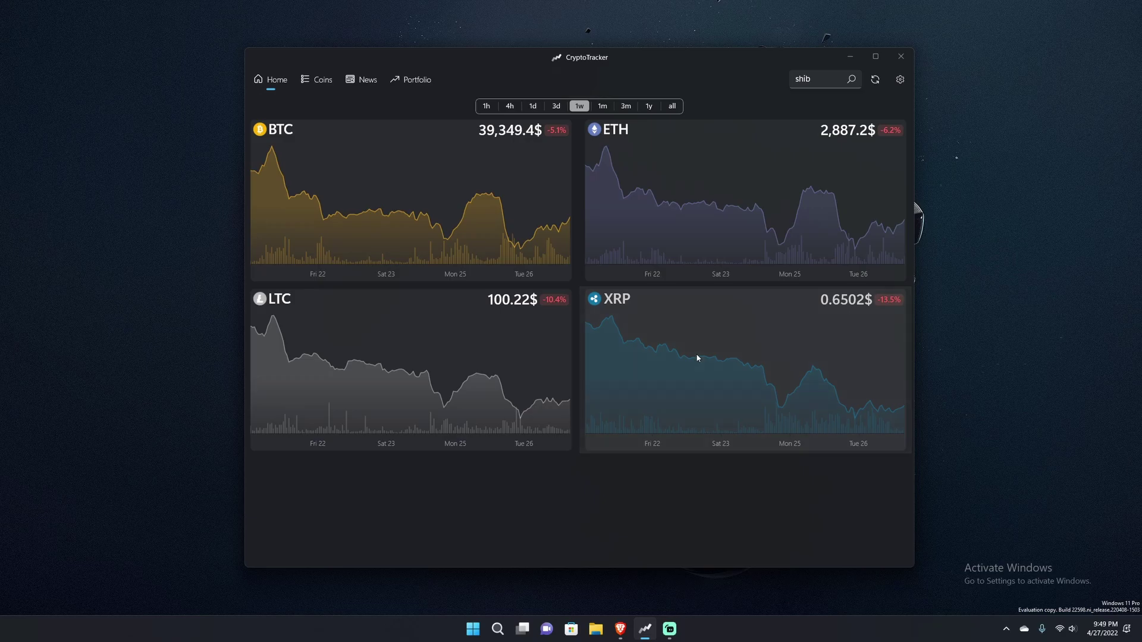
# View XRP details, return Home, set charts to 1h, and narrow the window to one column
pyautogui.click(698, 357)
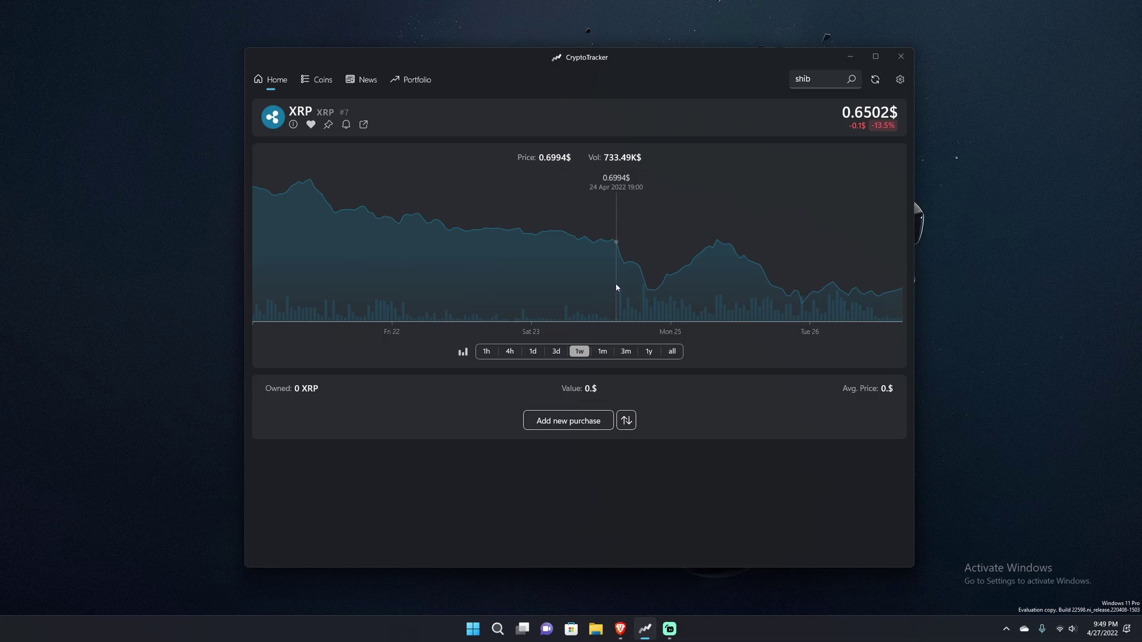
pyautogui.click(277, 80)
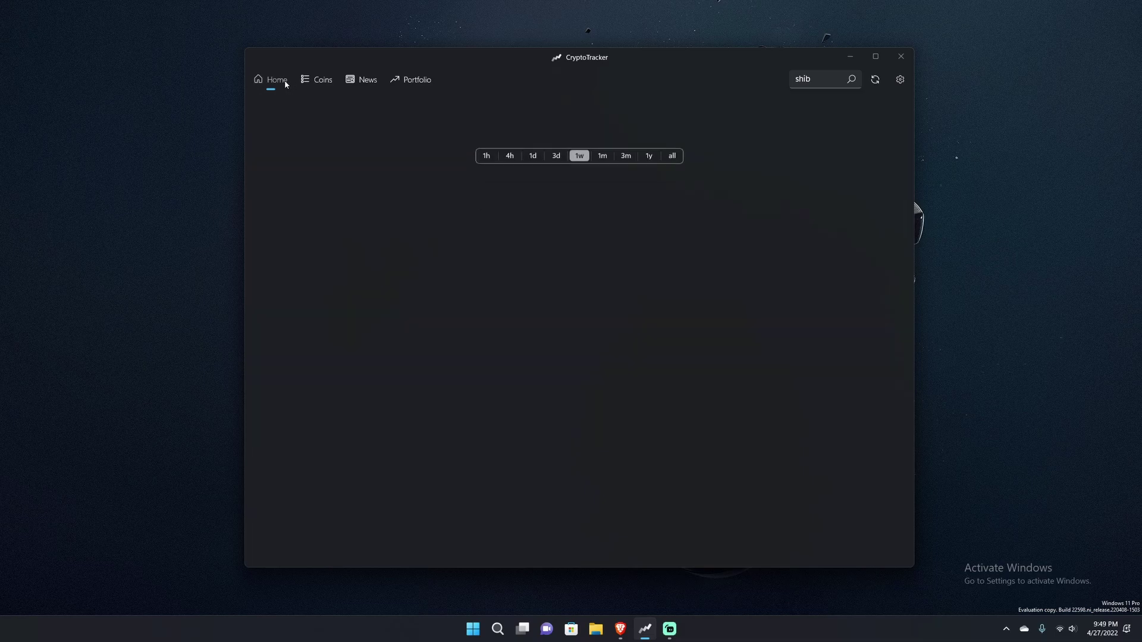
pyautogui.click(486, 106)
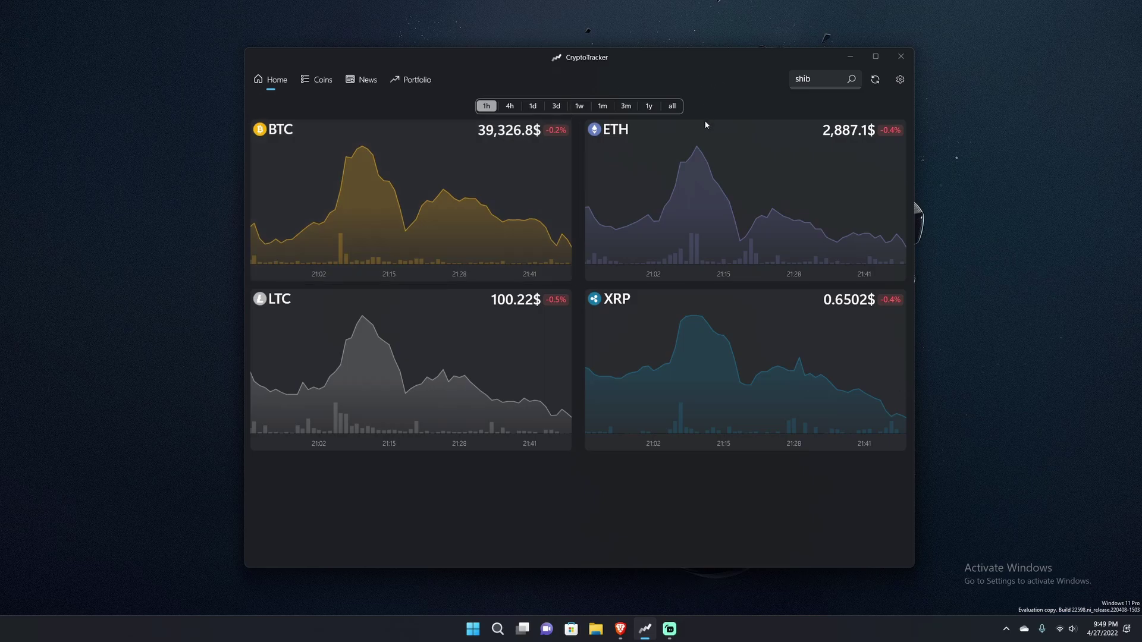
pyautogui.moveTo(916, 543); pyautogui.dragTo(483, 526)
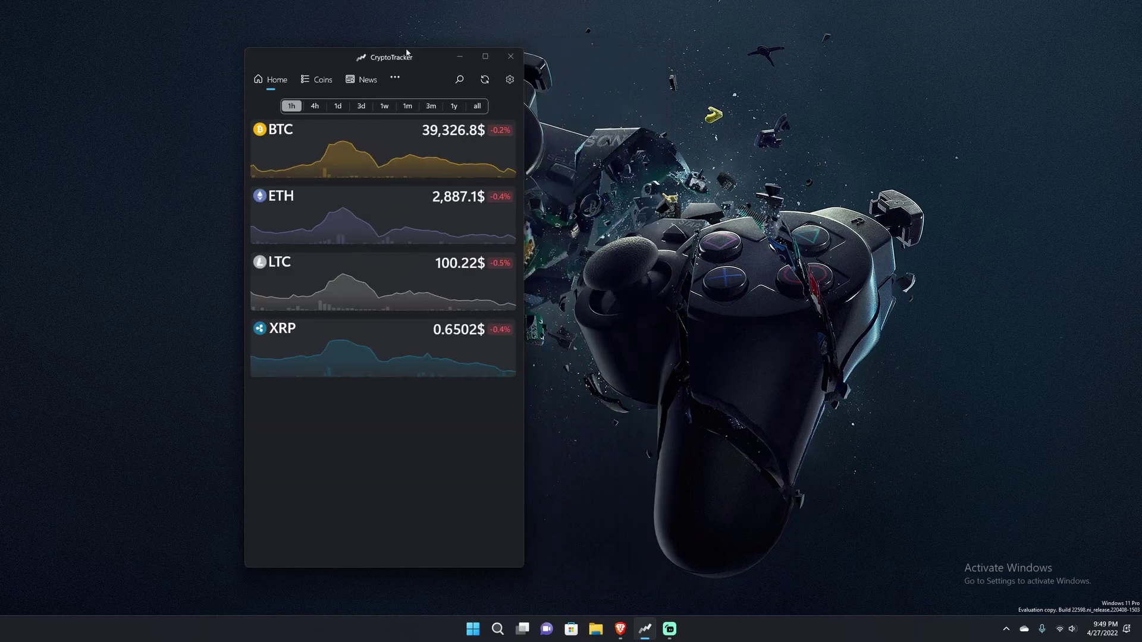
# Reposition the window, check the BTC and ETH Un-favourite menus, and open the Bitcoin page
pyautogui.moveTo(429, 58); pyautogui.dragTo(648, 60)
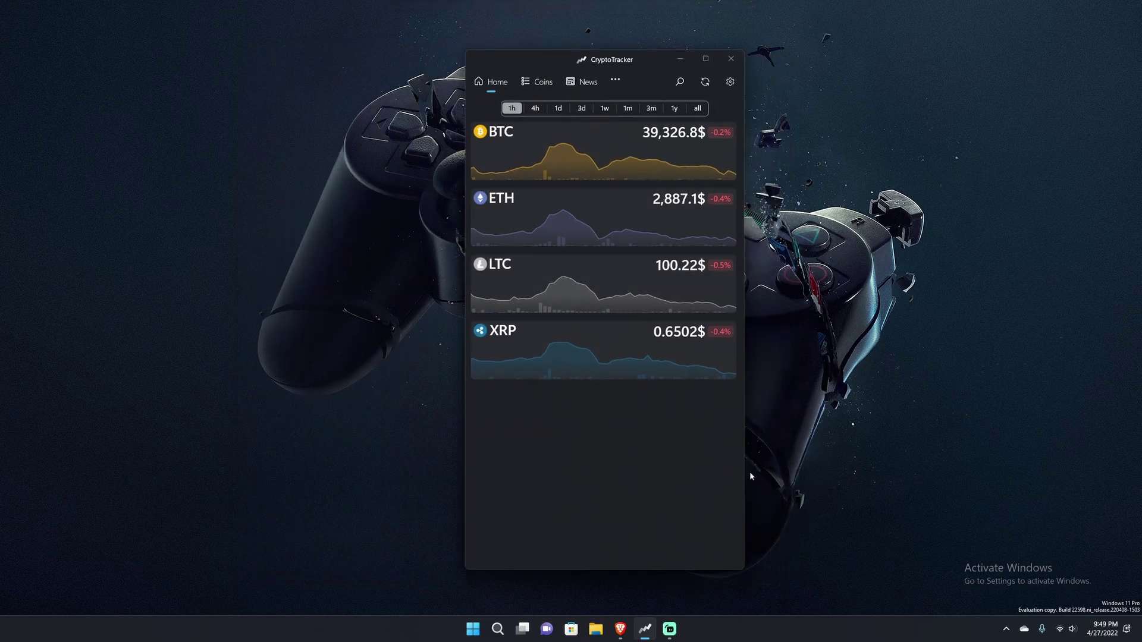
pyautogui.moveTo(708, 570); pyautogui.dragTo(987, 492)
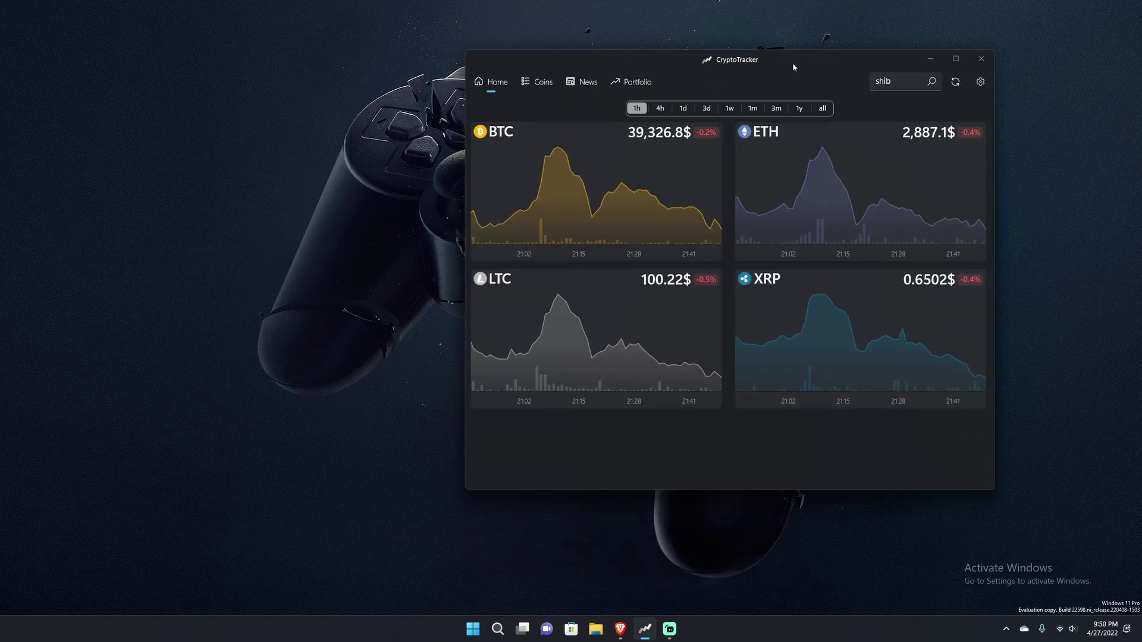
pyautogui.moveTo(793, 62); pyautogui.dragTo(608, 72)
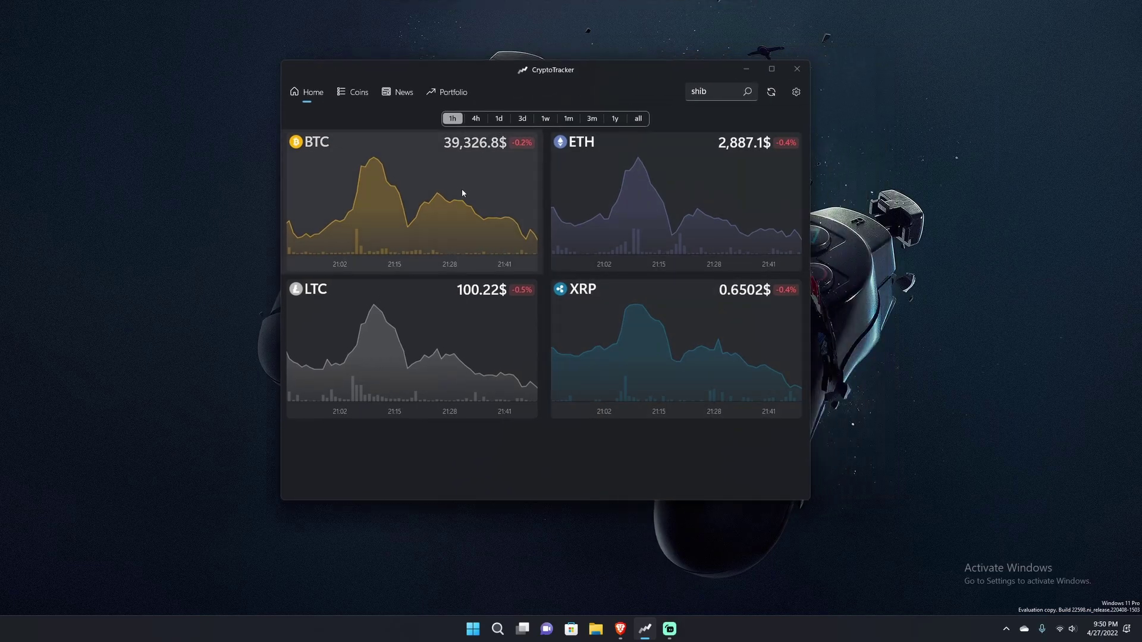
pyautogui.rightClick(462, 191)
pyautogui.rightClick(637, 201)
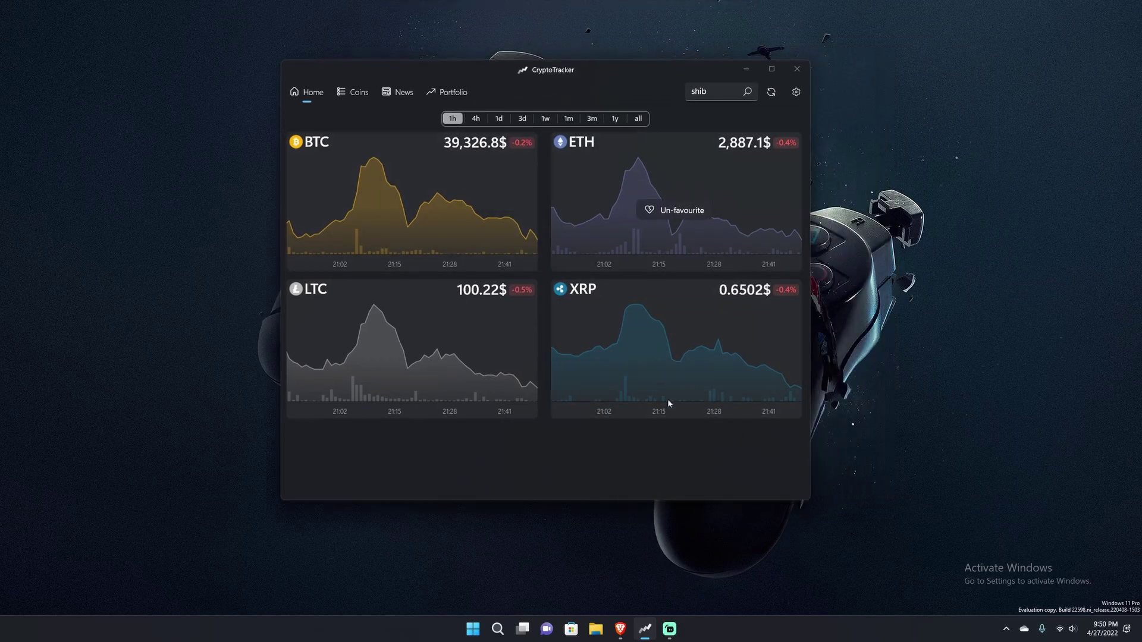
pyautogui.click(456, 201)
pyautogui.click(476, 241)
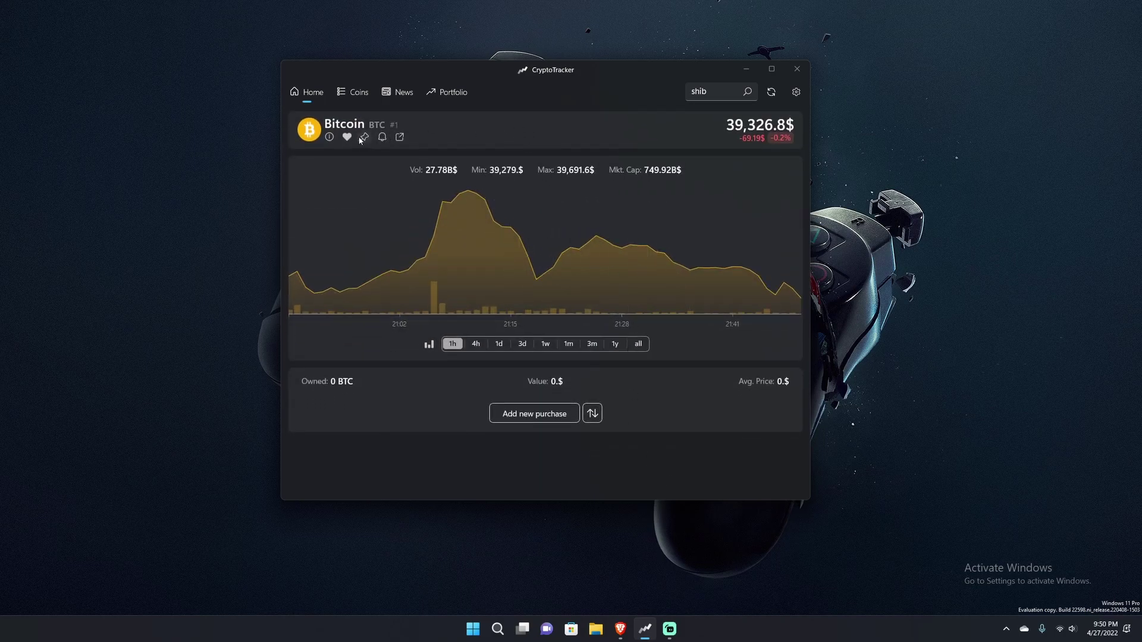
# Try Bitcoin as an enlarged compact overlay, restore the full window, and pin Bitcoin to Start
pyautogui.click(401, 139)
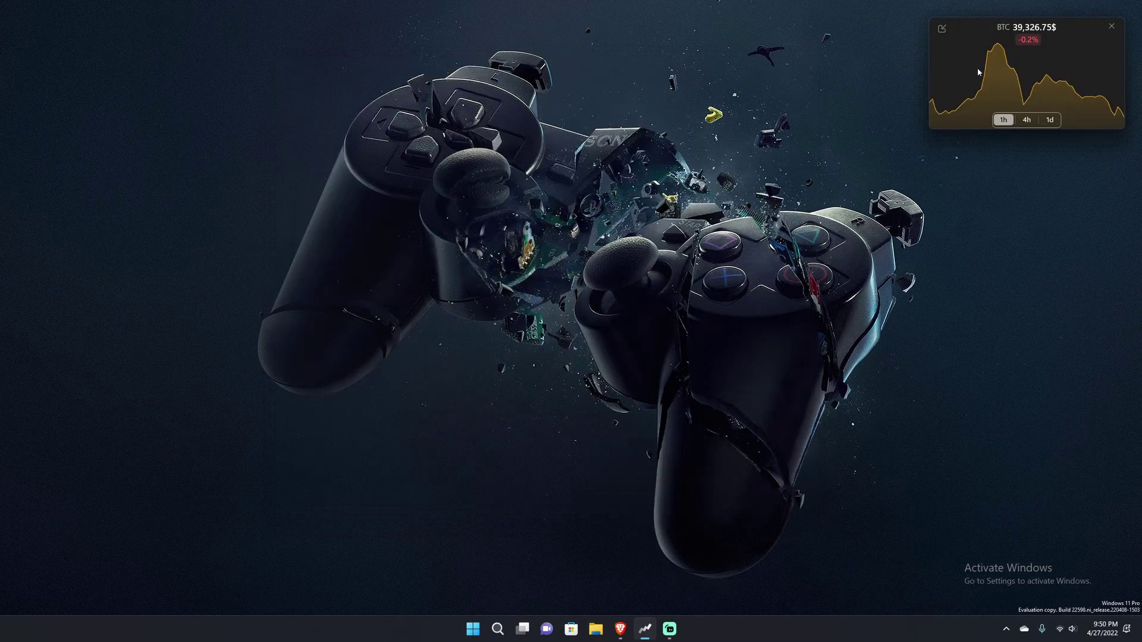
pyautogui.moveTo(930, 126); pyautogui.dragTo(861, 168)
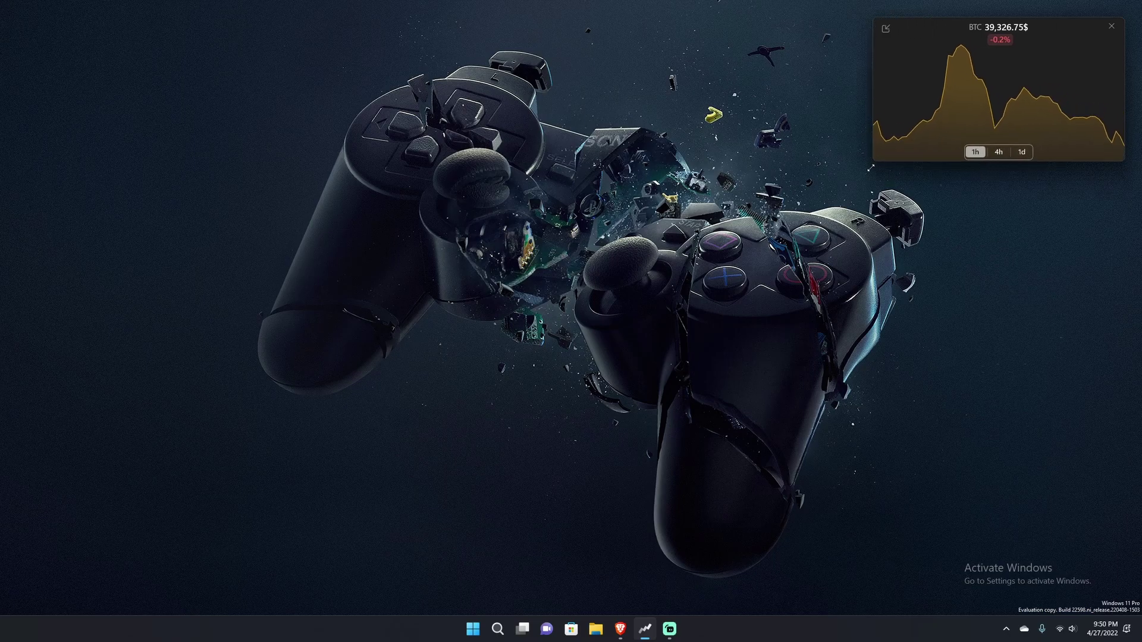
pyautogui.click(874, 28)
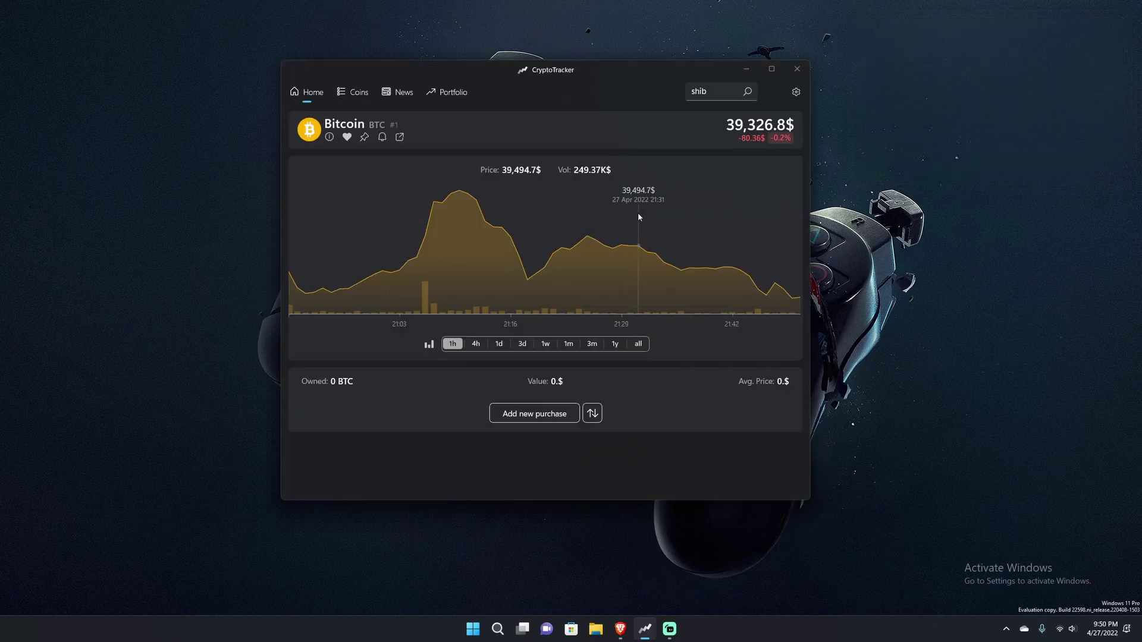
pyautogui.click(363, 137)
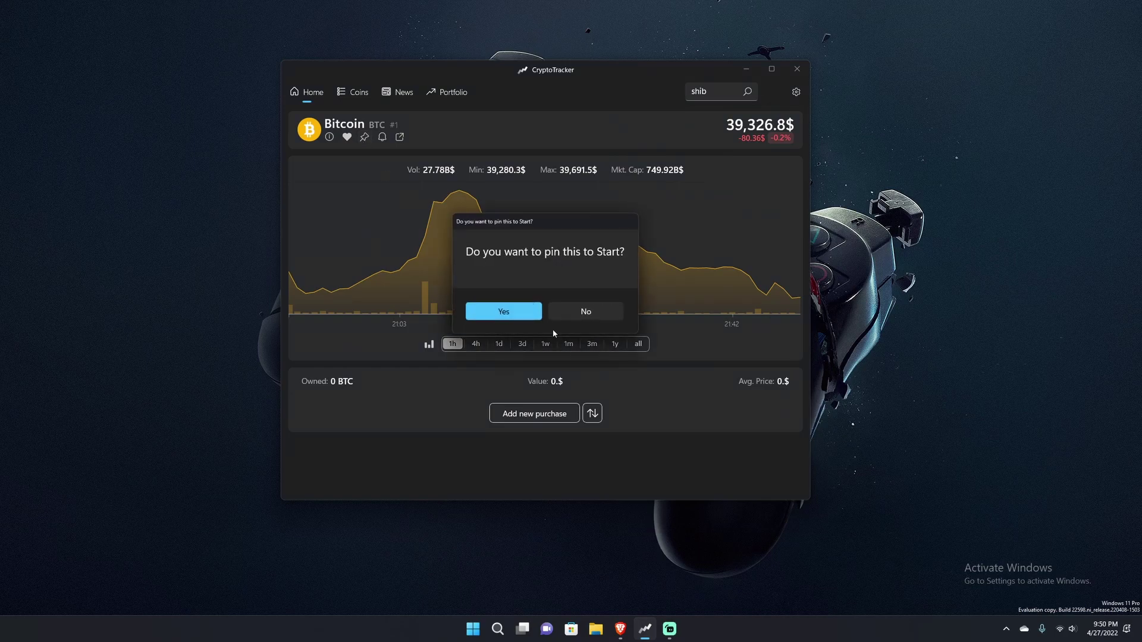
pyautogui.click(504, 312)
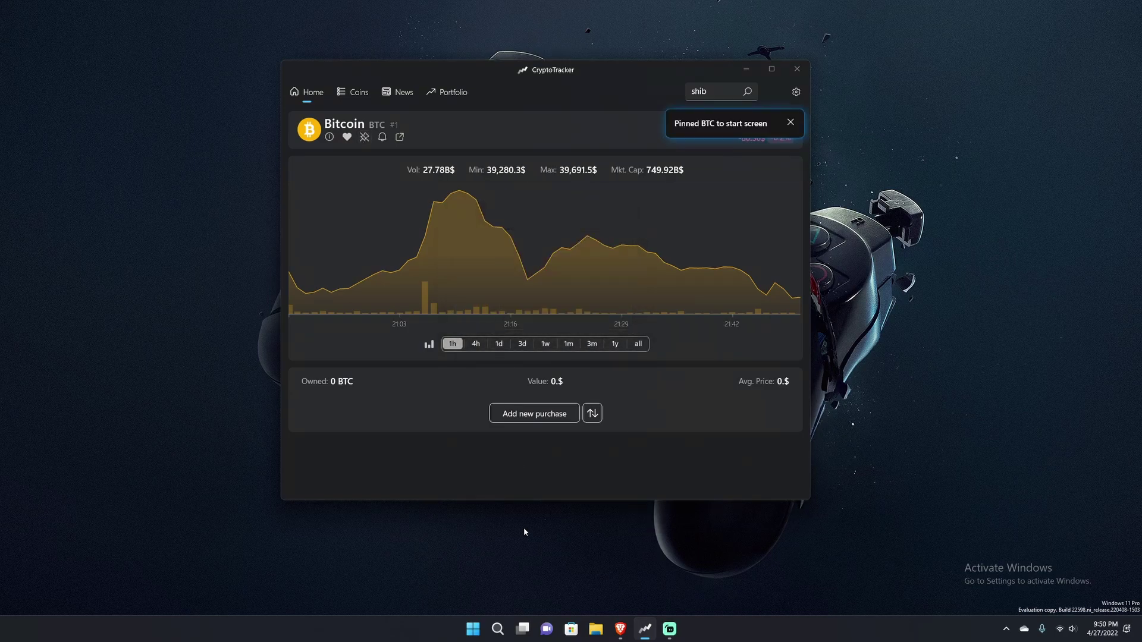
# Launch Bitcoin from the pinned Crypto BTC Start tile twice, closing the app in between
pyautogui.click(481, 628)
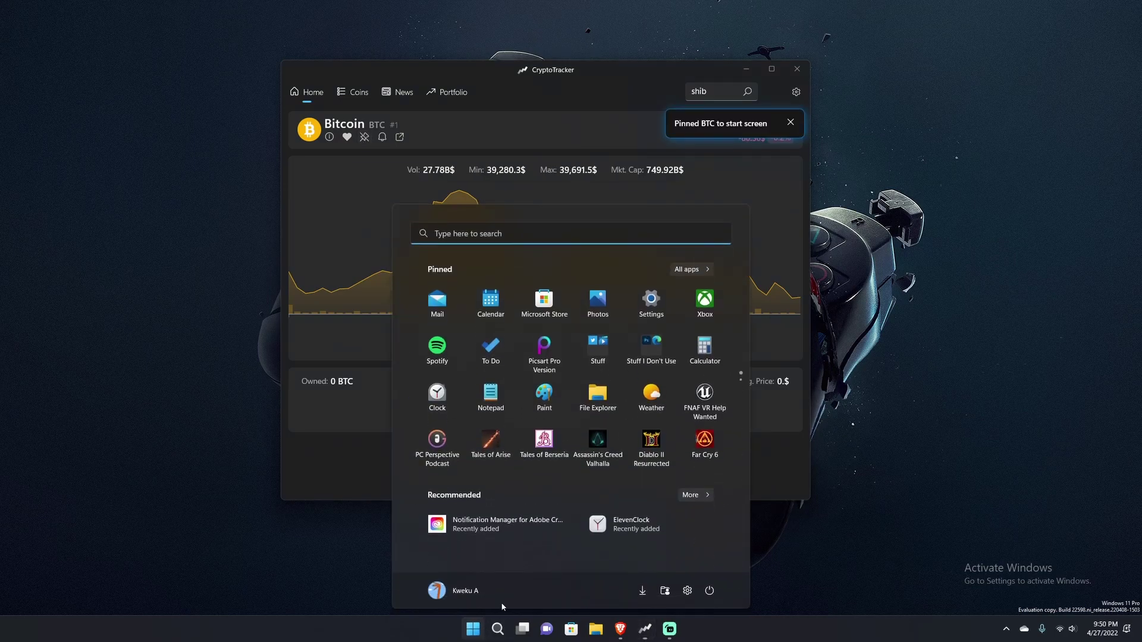
pyautogui.scroll(-1, 676, 435)
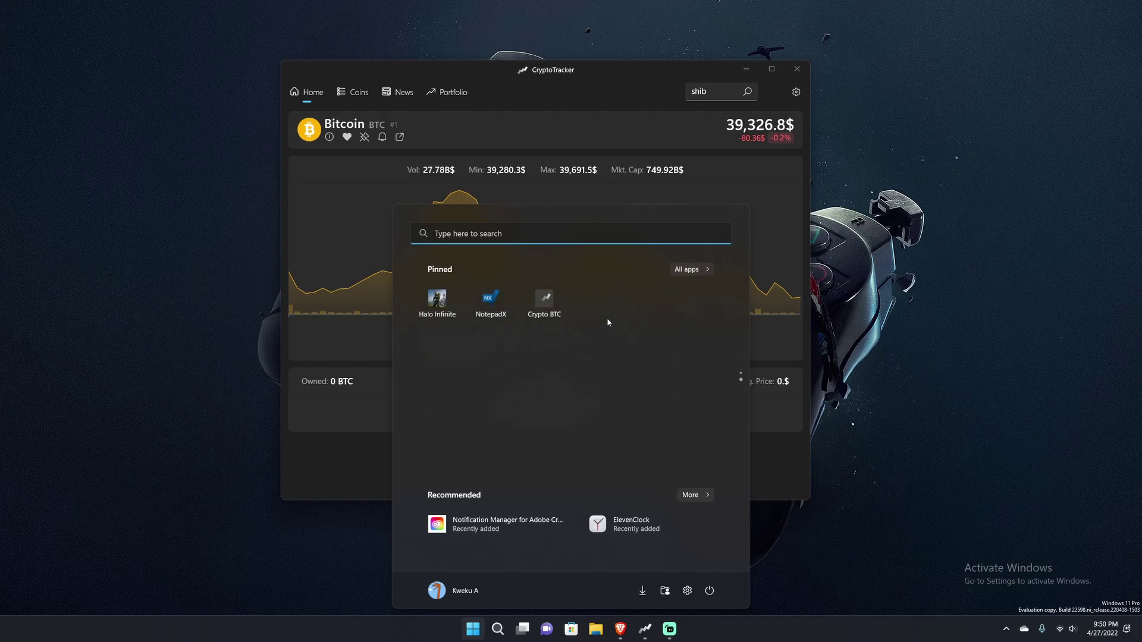
pyautogui.click(551, 309)
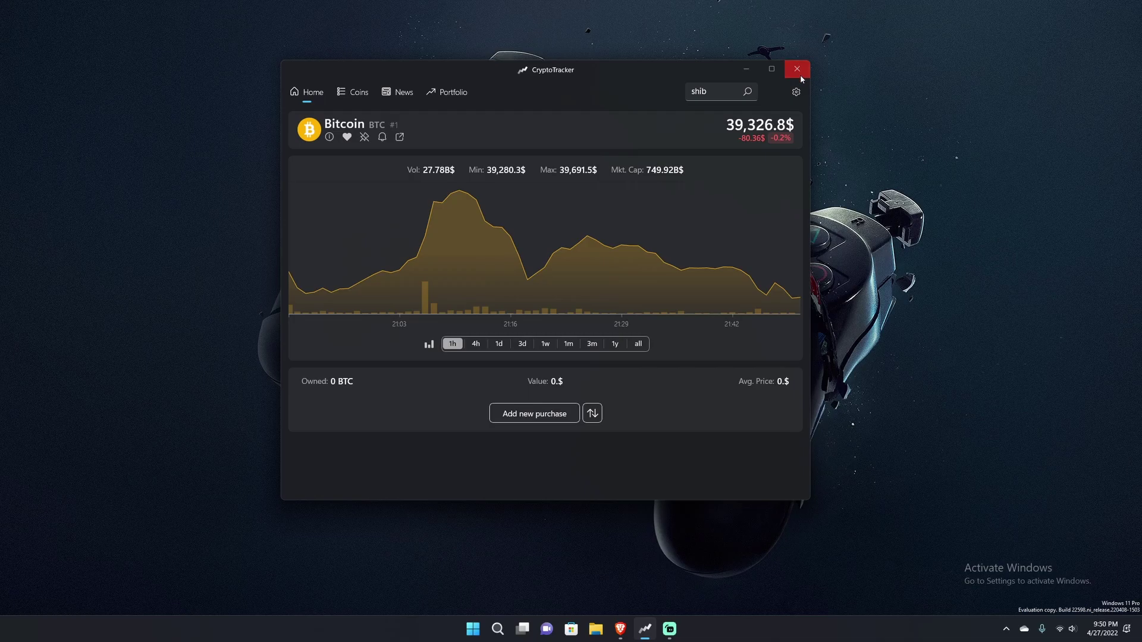
pyautogui.click(800, 73)
pyautogui.click(484, 629)
pyautogui.scroll(-2, 571, 387)
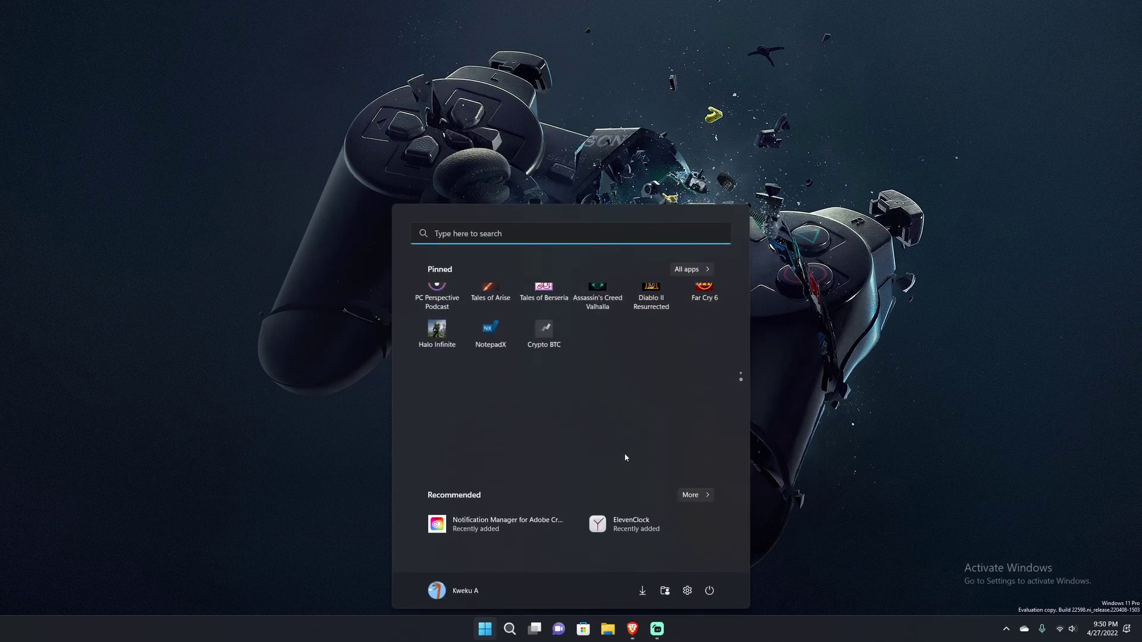
pyautogui.click(543, 305)
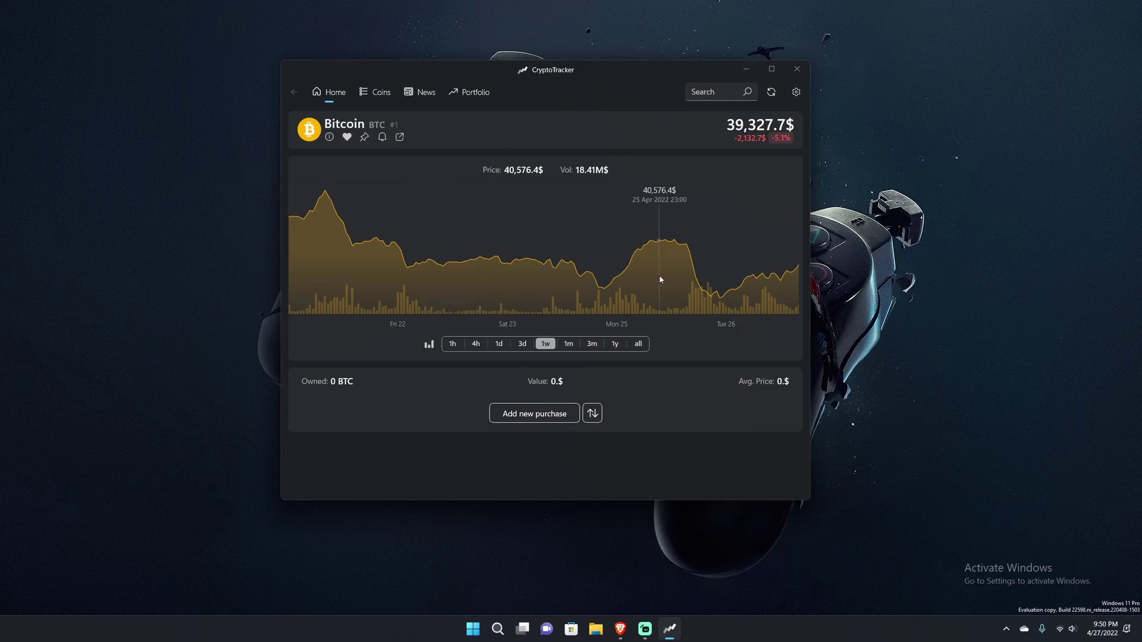
# Make Bitcoin an enlarged compact overlay, dismiss the desktop menu, and switch the overlay to 1h
pyautogui.click(401, 138)
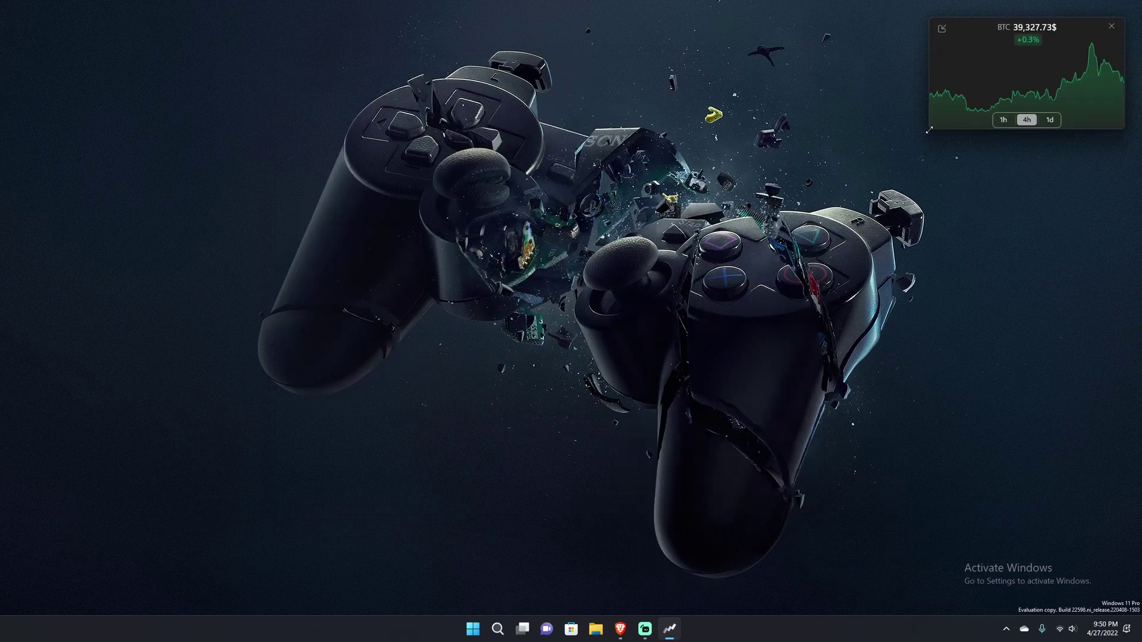
pyautogui.moveTo(930, 129); pyautogui.dragTo(1066, 54)
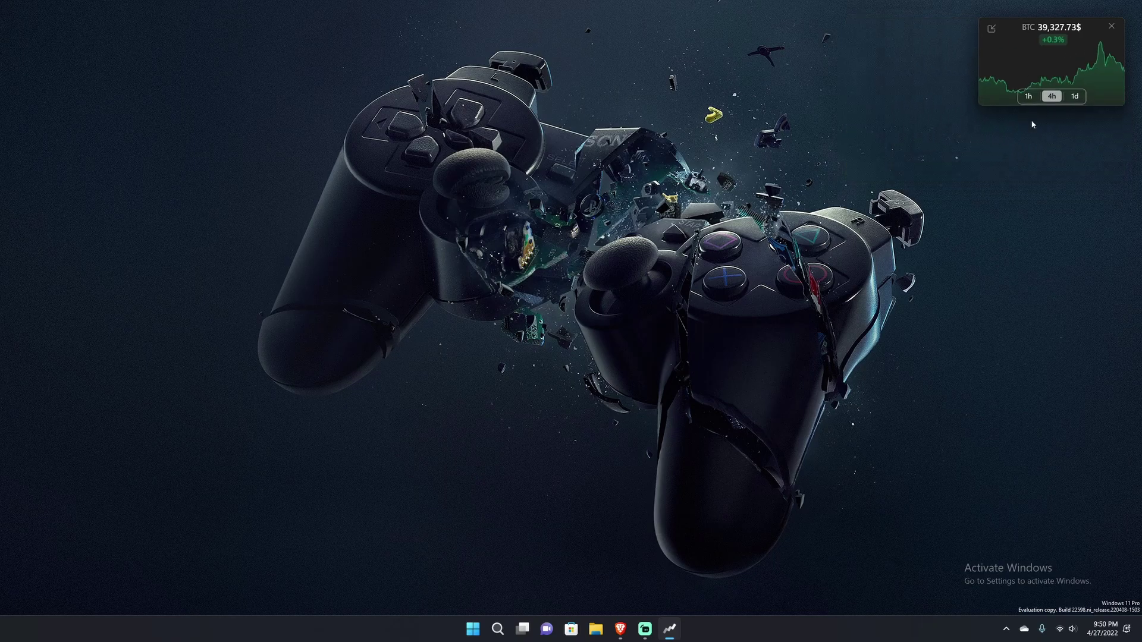
pyautogui.rightClick(974, 251)
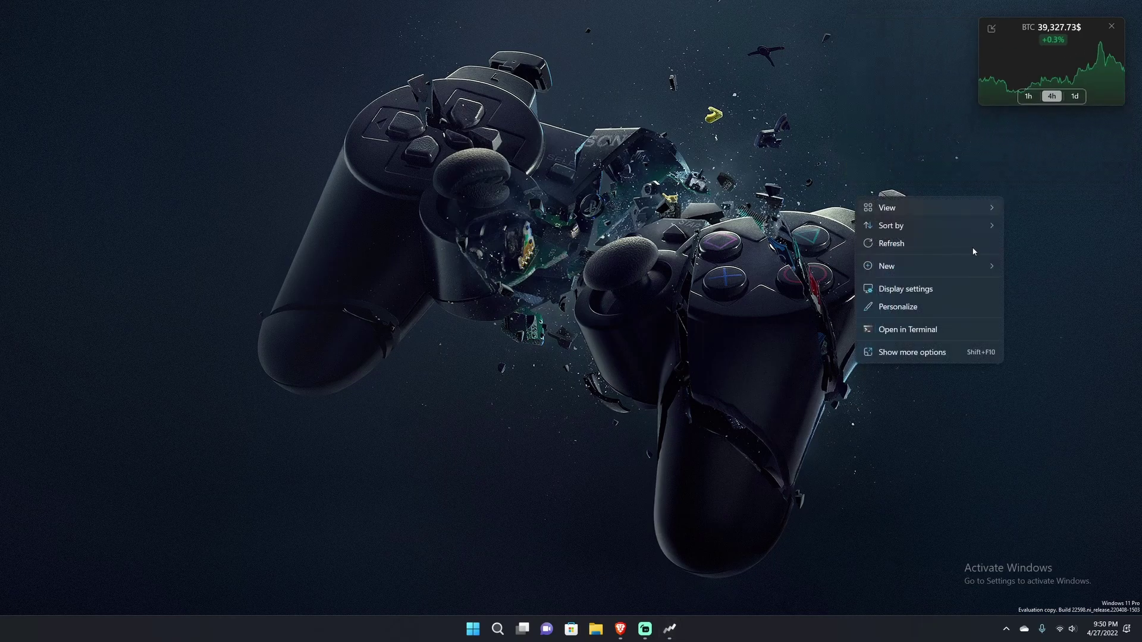
pyautogui.click(755, 401)
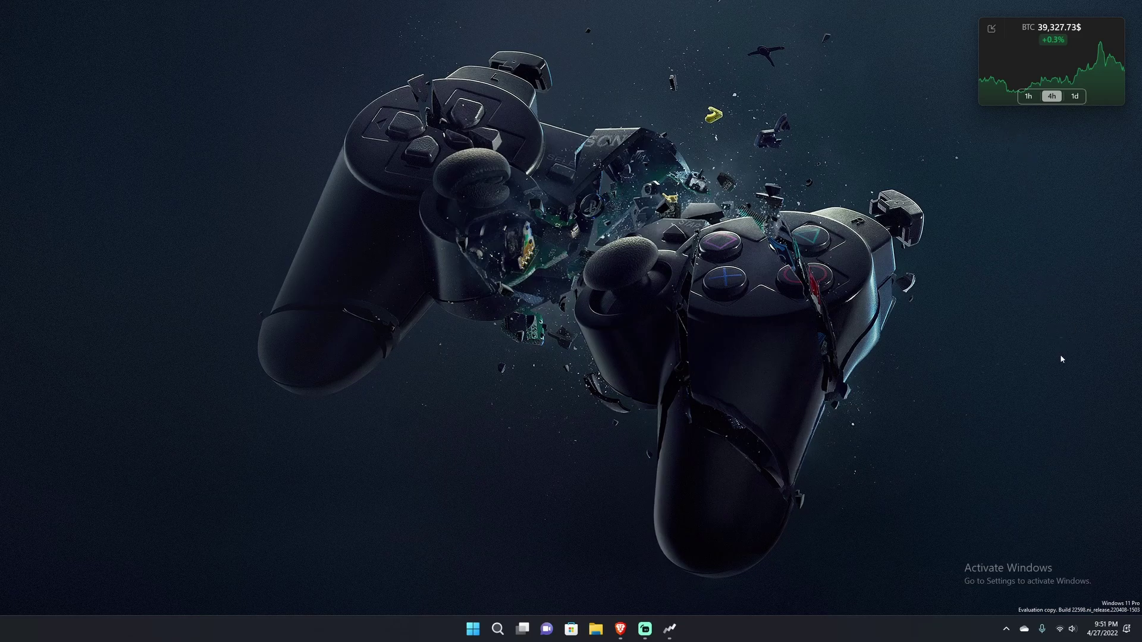
pyautogui.click(1029, 96)
# Set the Bitcoin overlay to 4h, launch CryptoTracker via Start search 'crypto', and restore the full Bitcoin page
pyautogui.click(1051, 95)
pyautogui.click(474, 637)
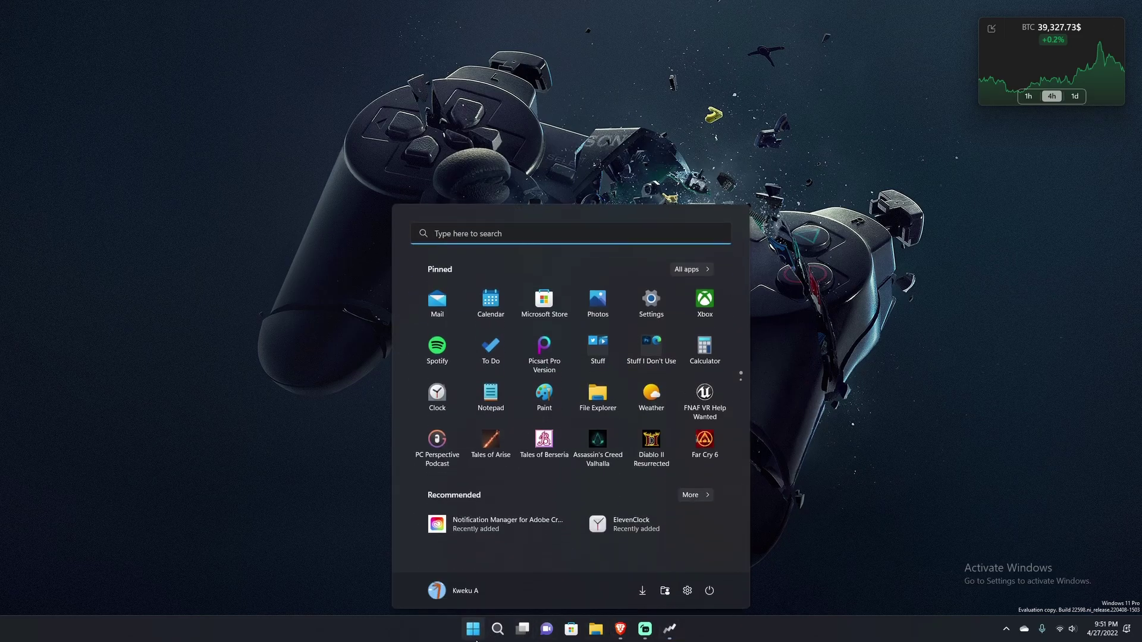
pyautogui.write('cryptoTracker')
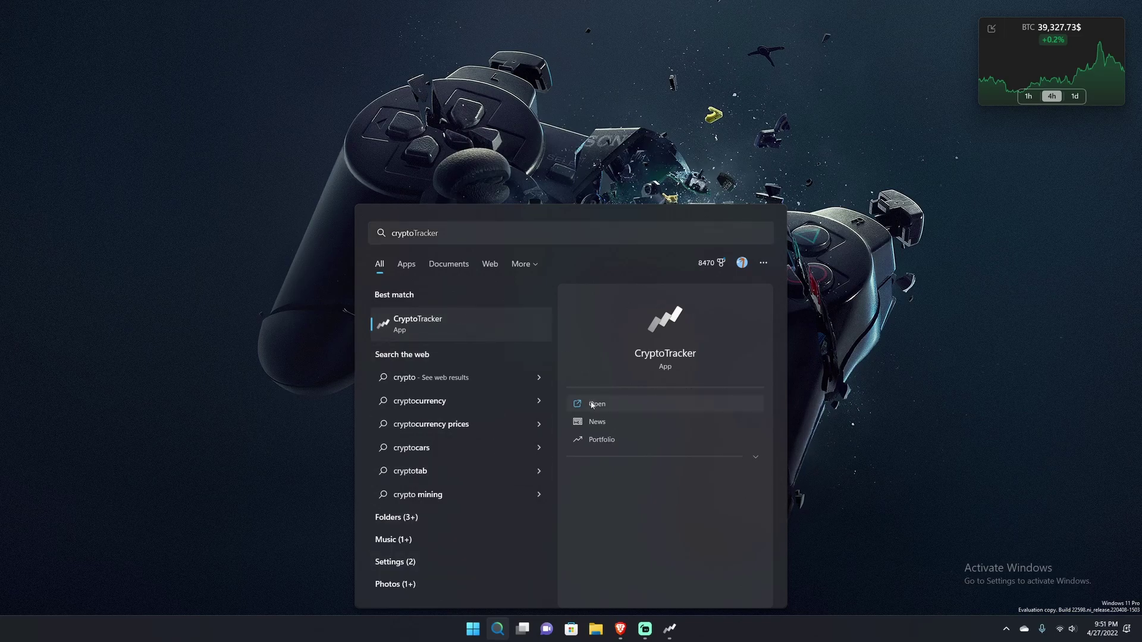
pyautogui.click(706, 400)
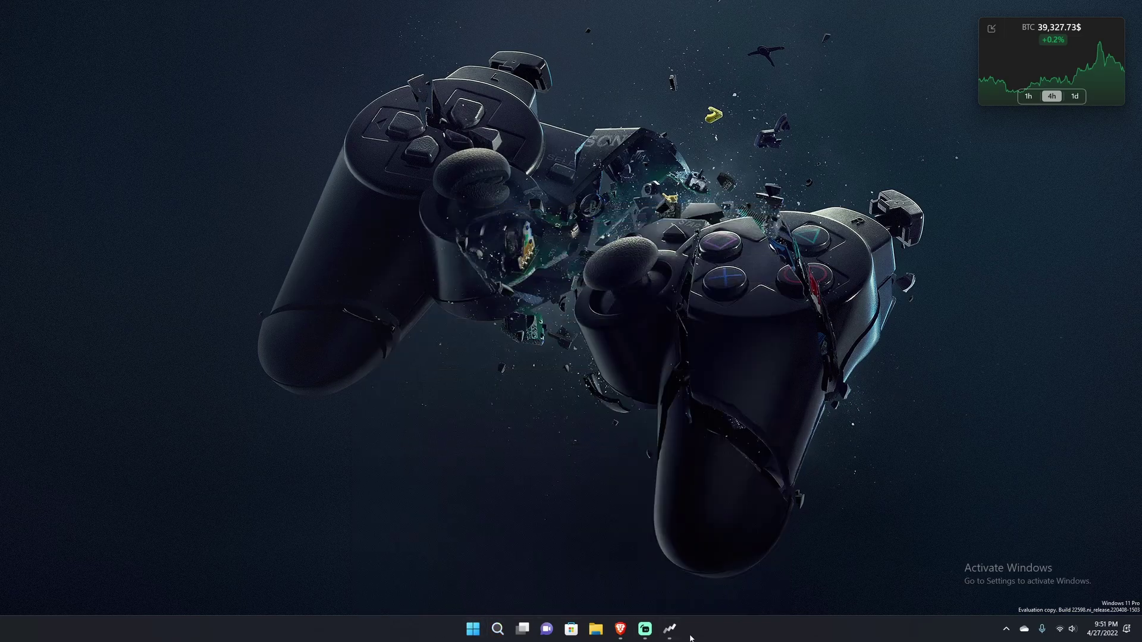
pyautogui.click(993, 31)
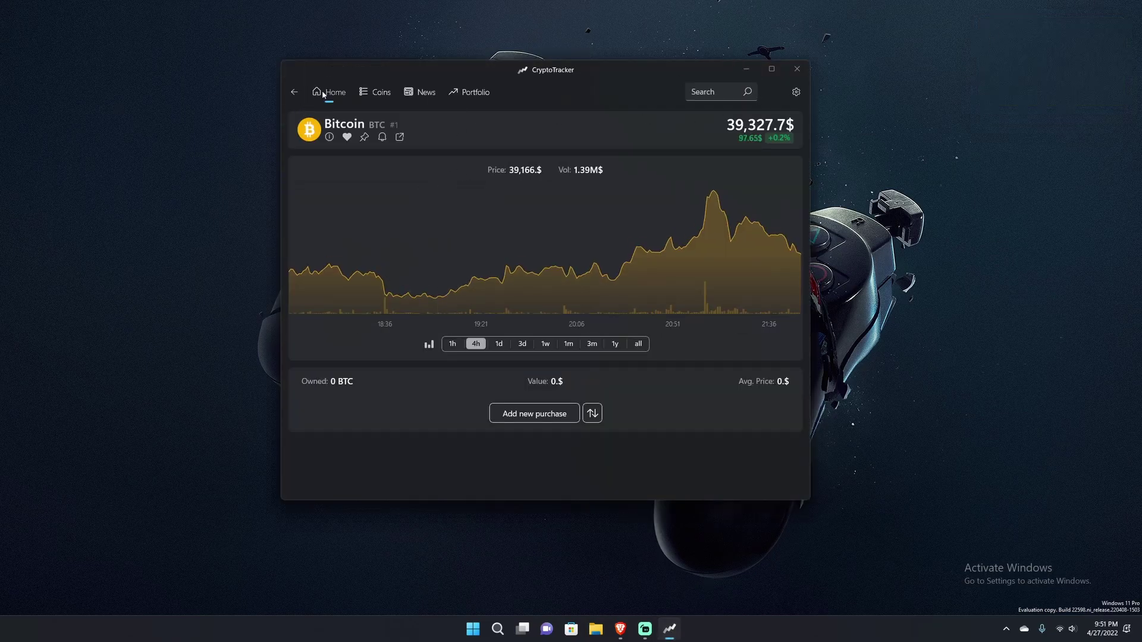
# From the Home dashboard, open the ETH card and make Ethereum a compact overlay showing 2,888.02$
pyautogui.click(326, 93)
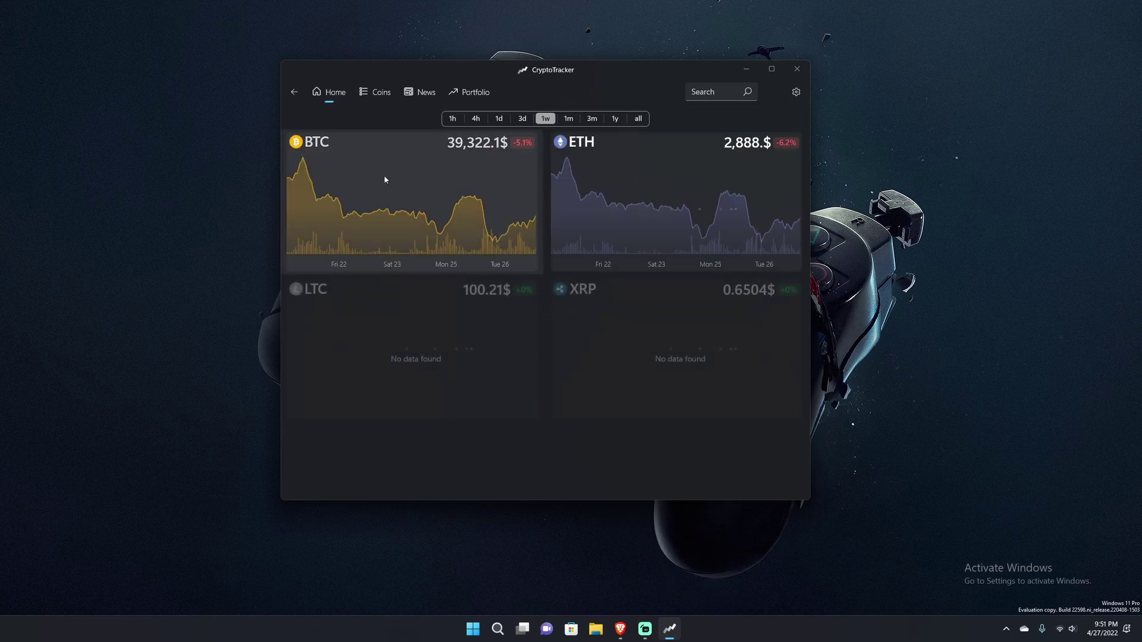
pyautogui.click(590, 147)
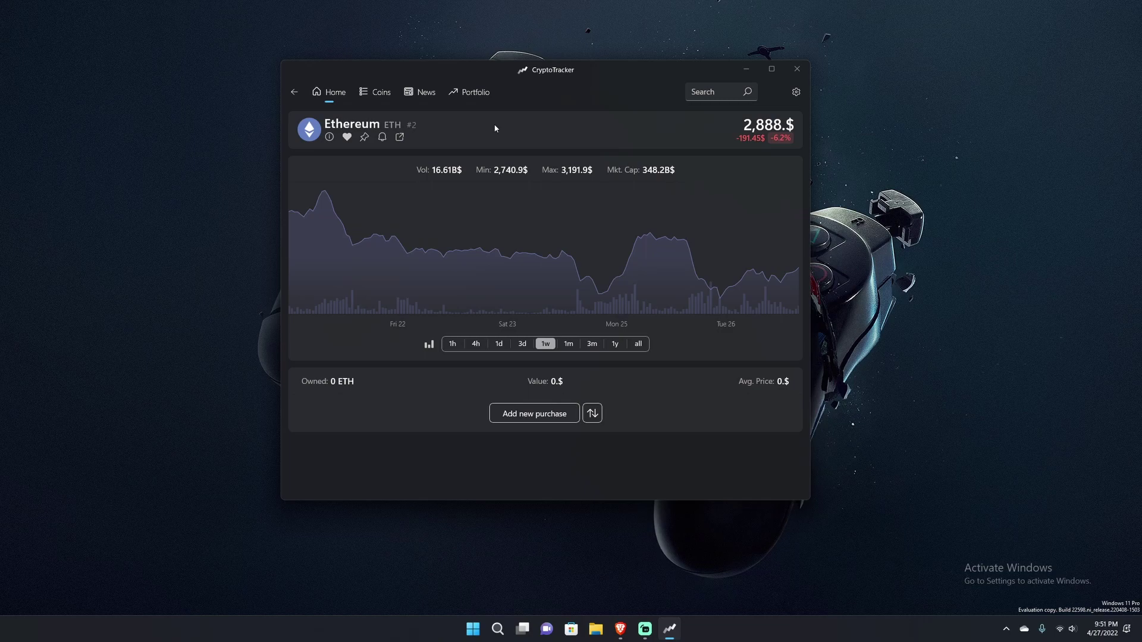
pyautogui.click(399, 137)
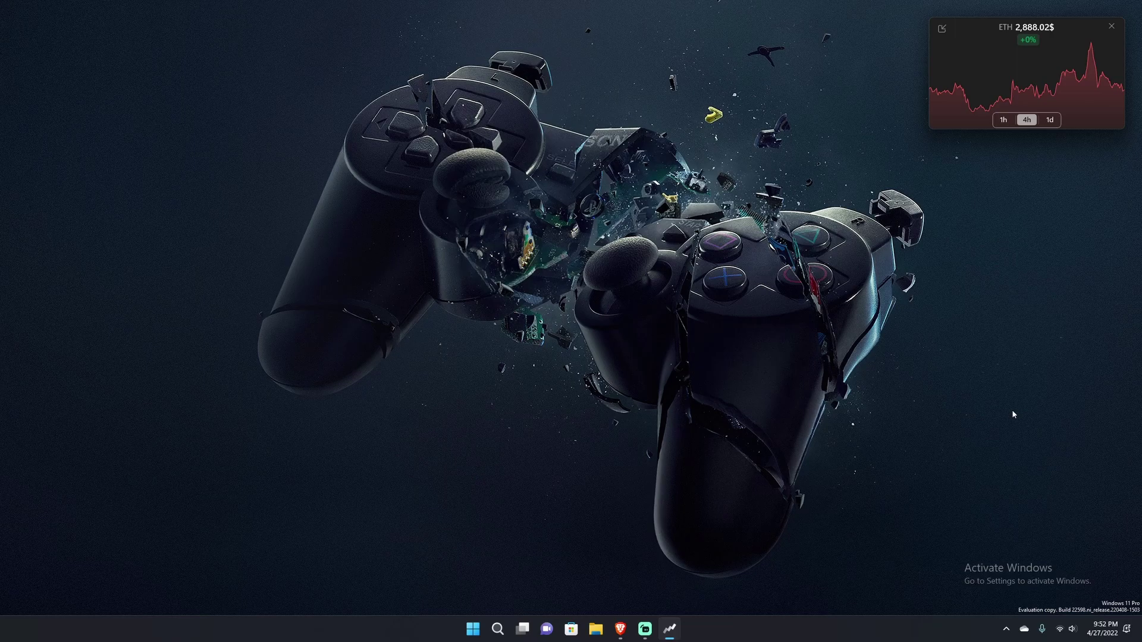
# Expand the ETH overlay to the full Ethereum page and move the window about 140 px right
pyautogui.click(943, 28)
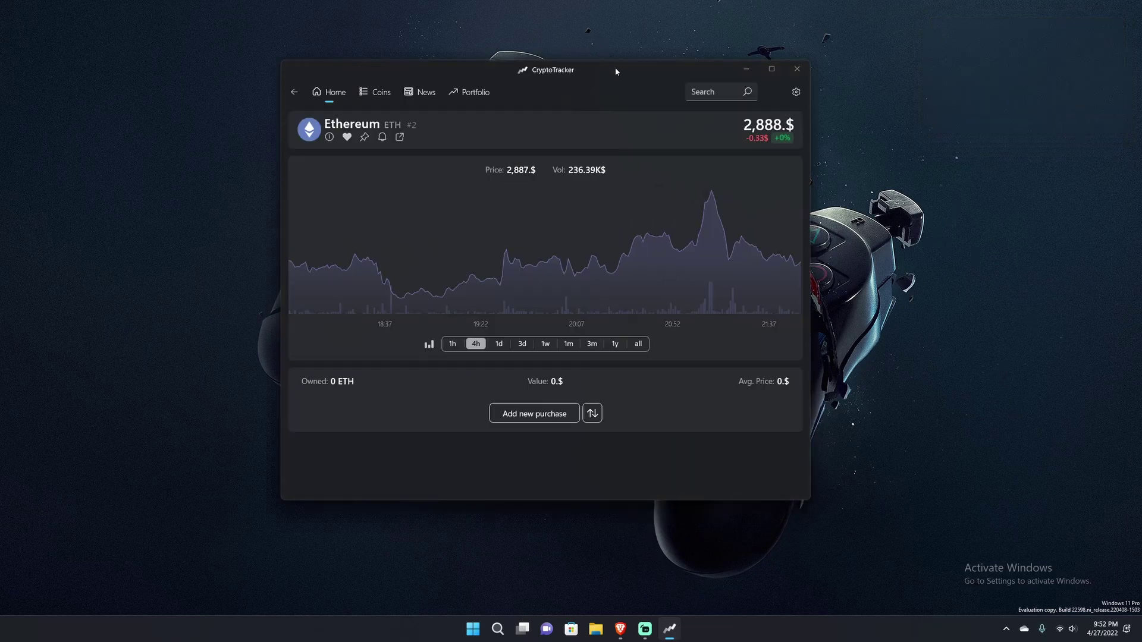
pyautogui.moveTo(615, 71); pyautogui.dragTo(698, 70)
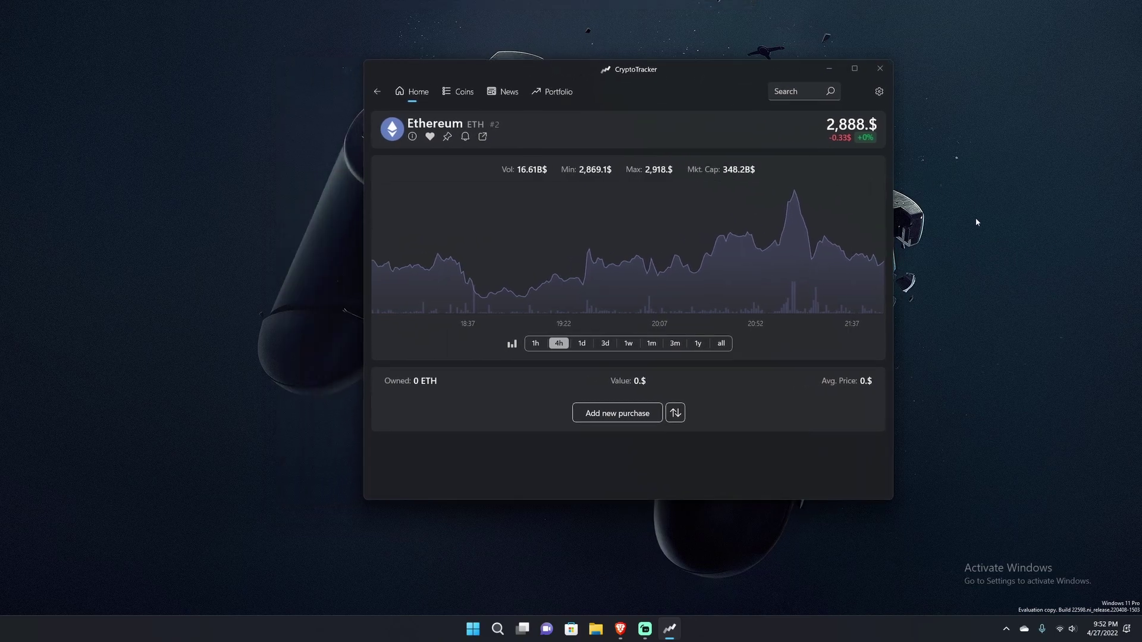